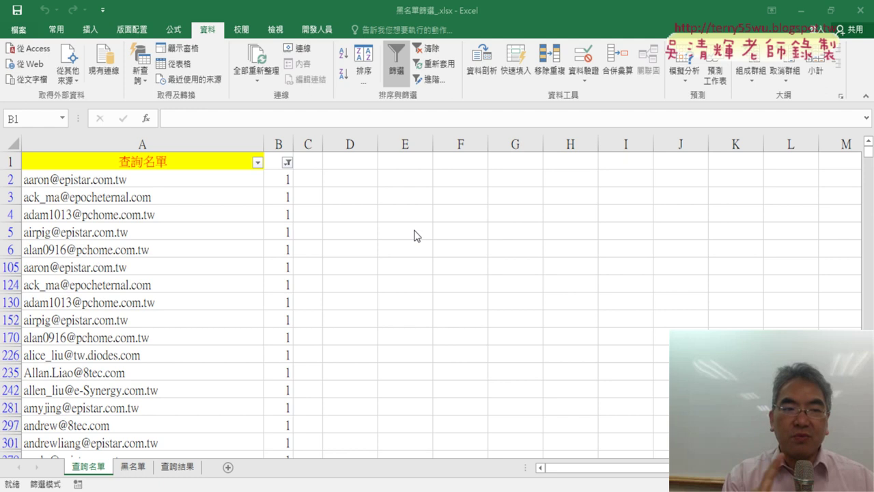
- Remove the column B filter on 查詢名單 and check the =COUNTIF(黑名單,A2) formula in B2
left_click(279, 162)
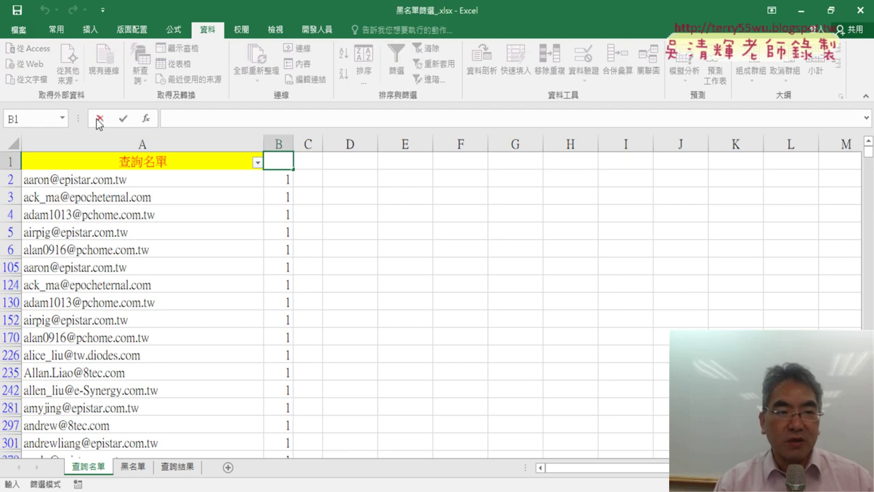
left_click(99, 121)
left_click(396, 81)
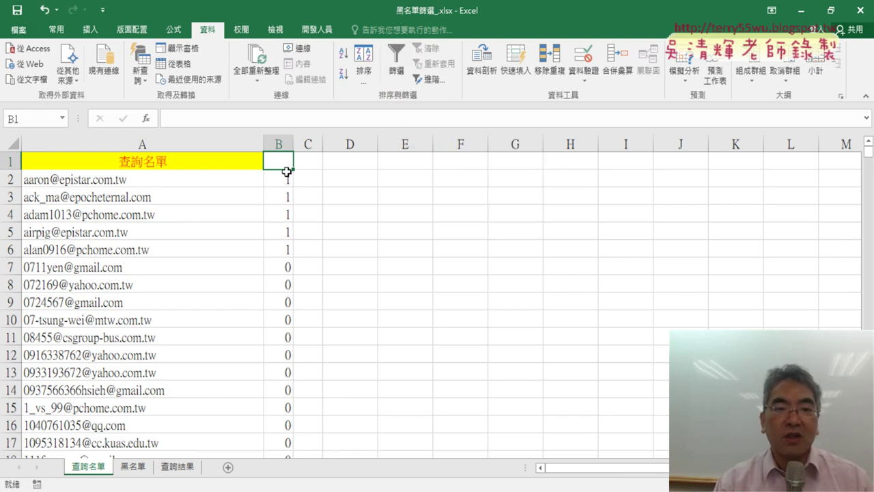
left_click(285, 178)
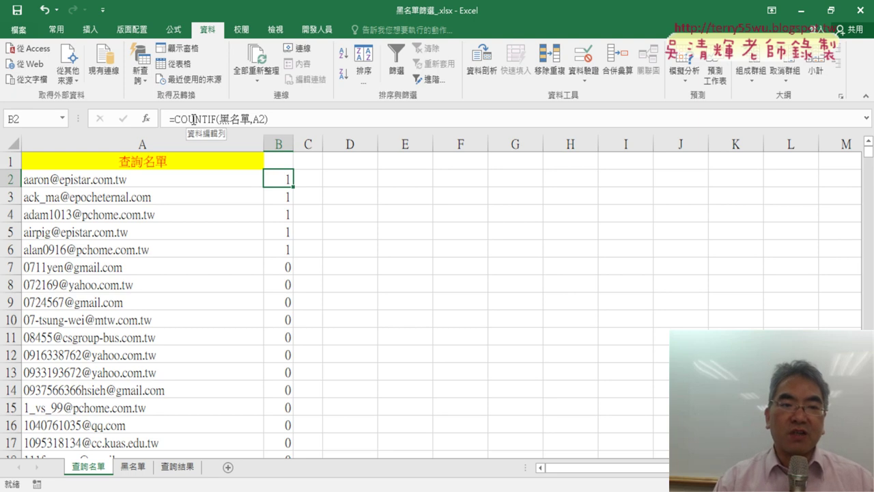
left_click(282, 162)
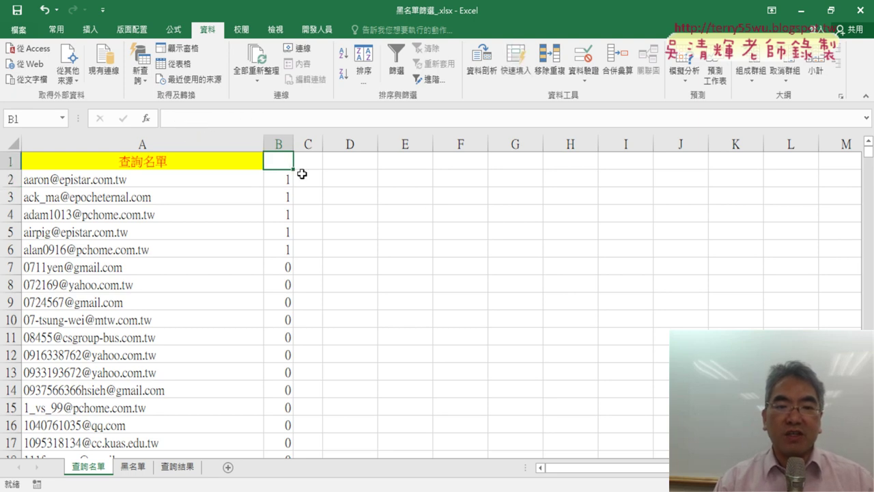
left_click(277, 178)
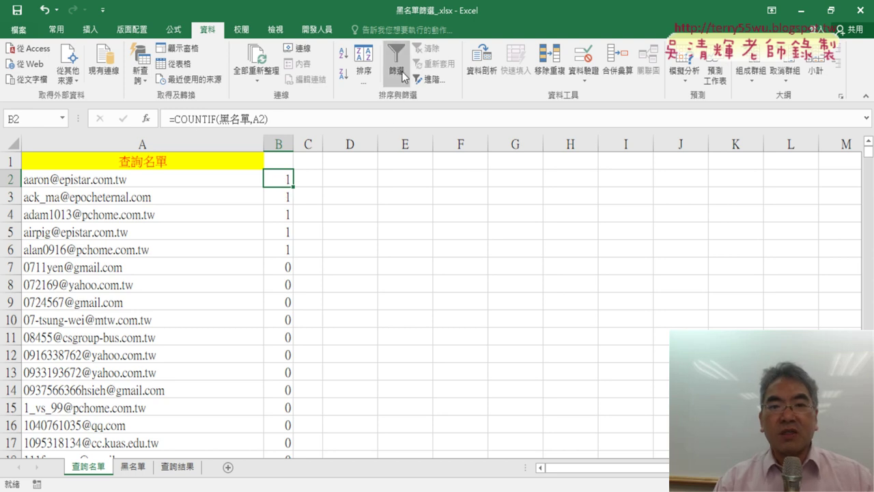
left_click(282, 160)
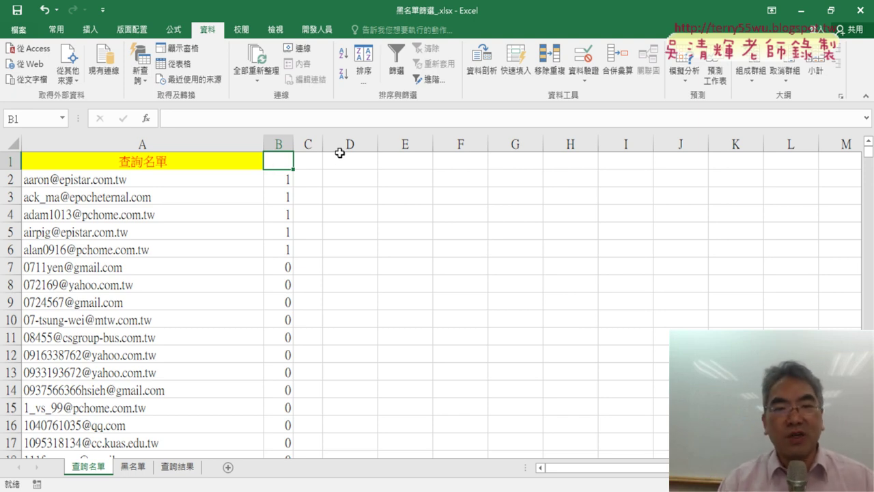
- Filter 查詢名單 column B to show only emails with a count of 1
left_click(396, 65)
left_click(287, 163)
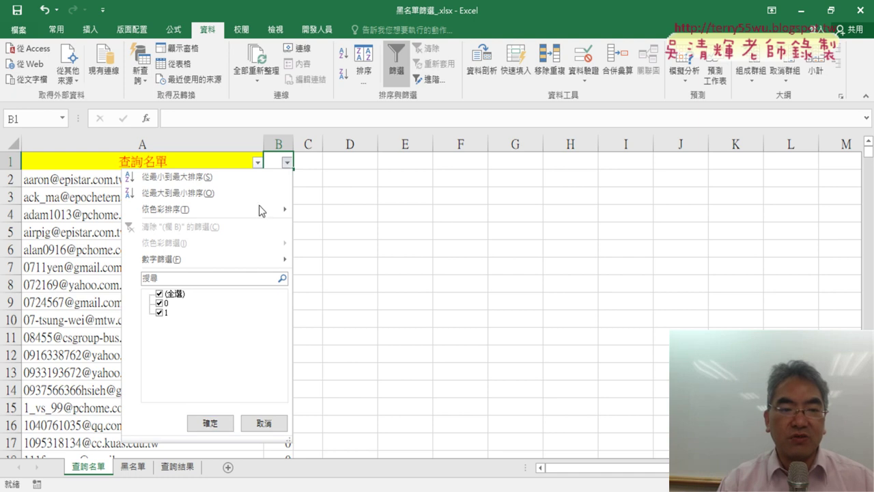
left_click(162, 304)
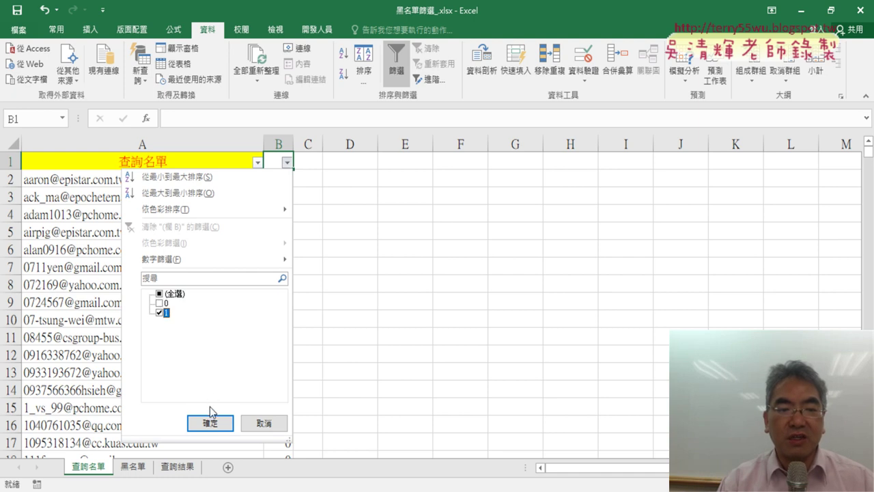
left_click(210, 423)
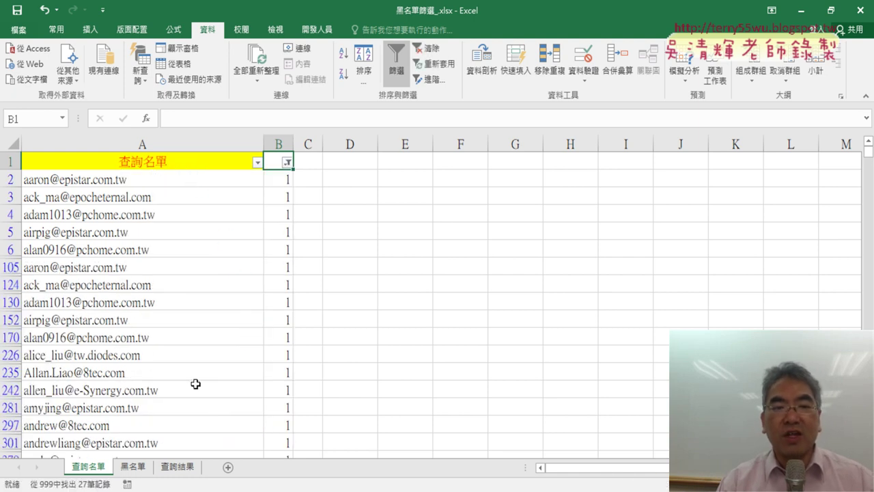
- Copy the 27 filtered emails in column A and go to the 查詢結果 sheet
left_click(167, 163)
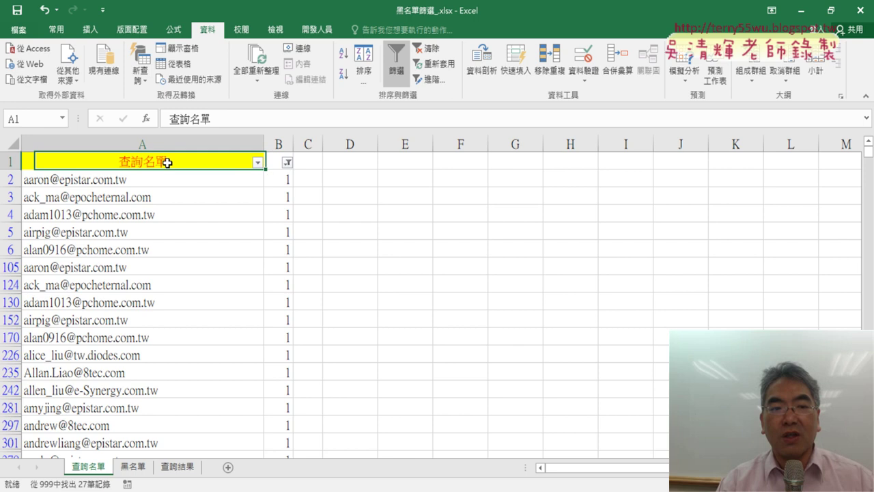
key("ctrl+shift+Down")
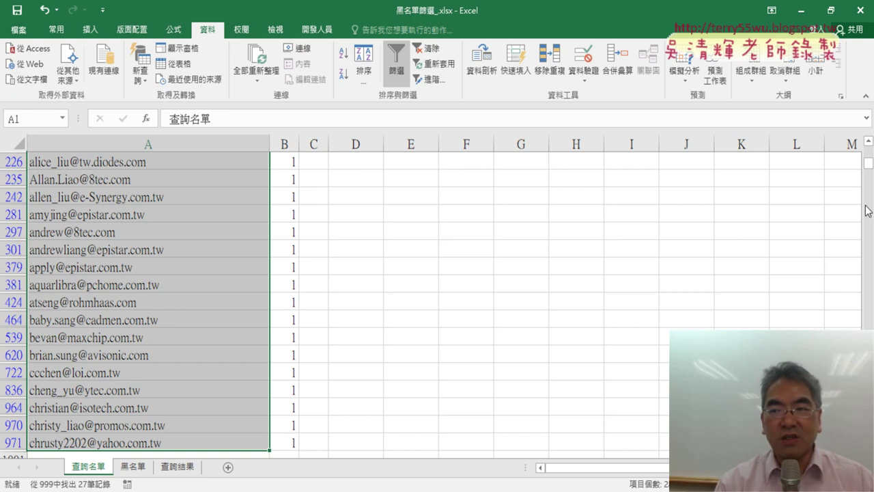
left_click_drag(869, 164, 869, 152)
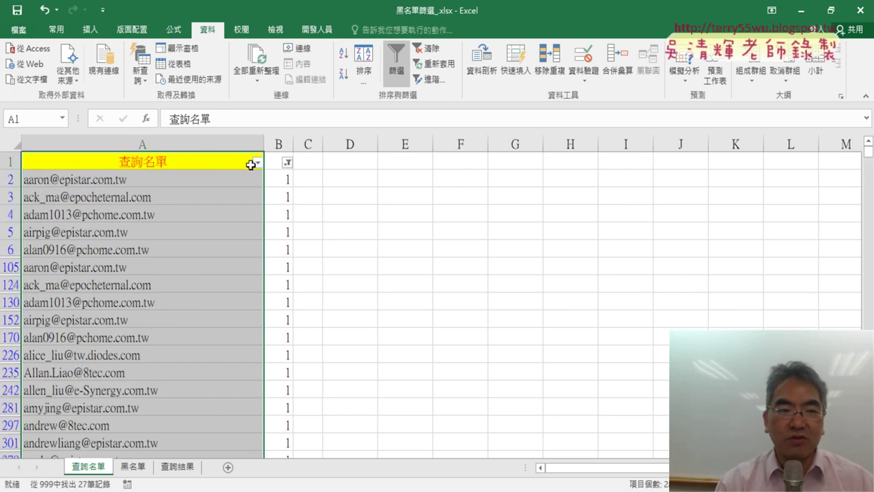
left_click(195, 160)
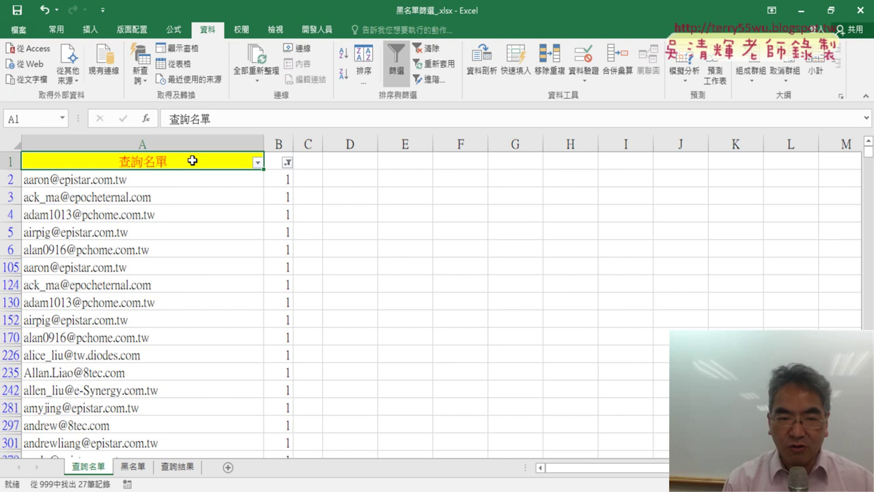
key("ctrl+shift+Down")
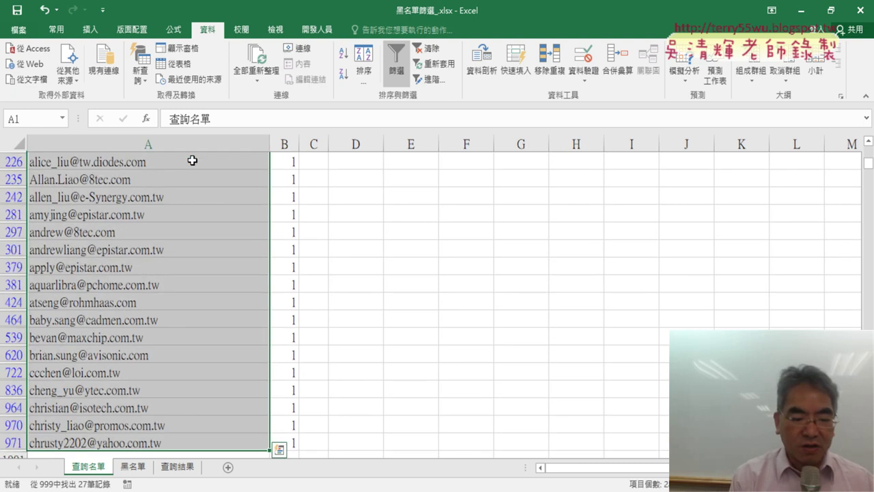
key("ctrl+c")
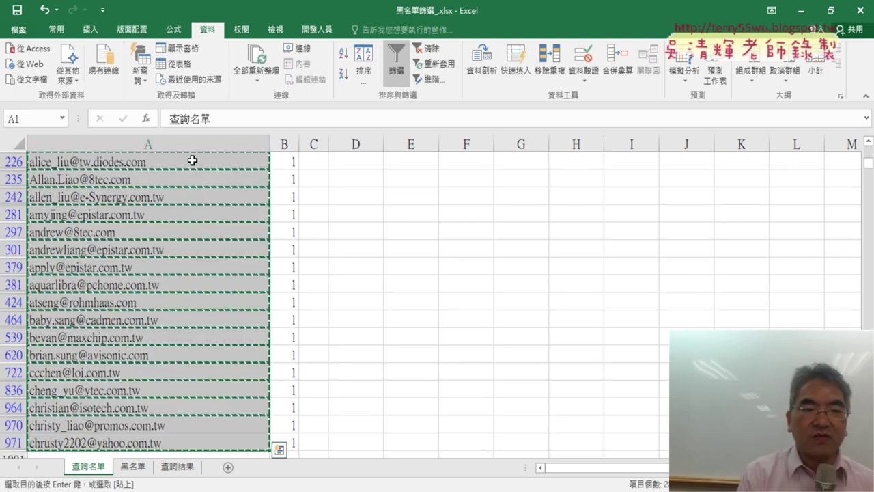
left_click(181, 471)
- Delete the copied email list from column A of 查詢結果
left_click(133, 157)
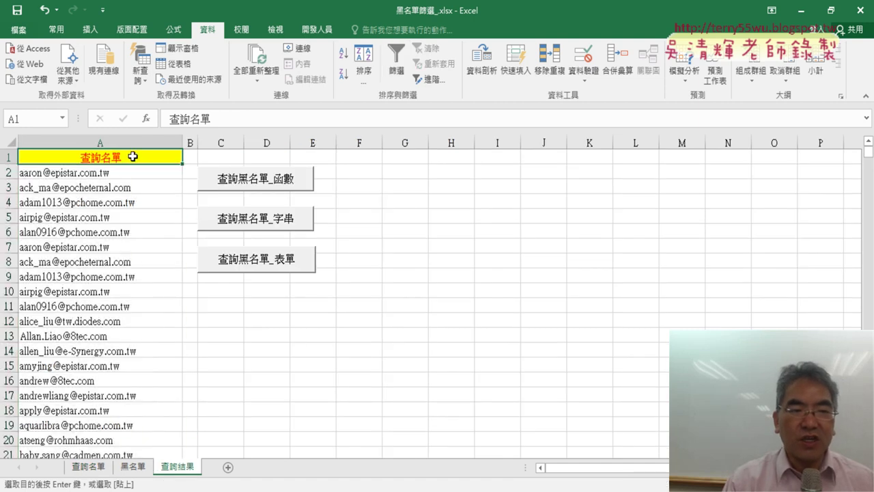
left_click(131, 134)
key("Delete")
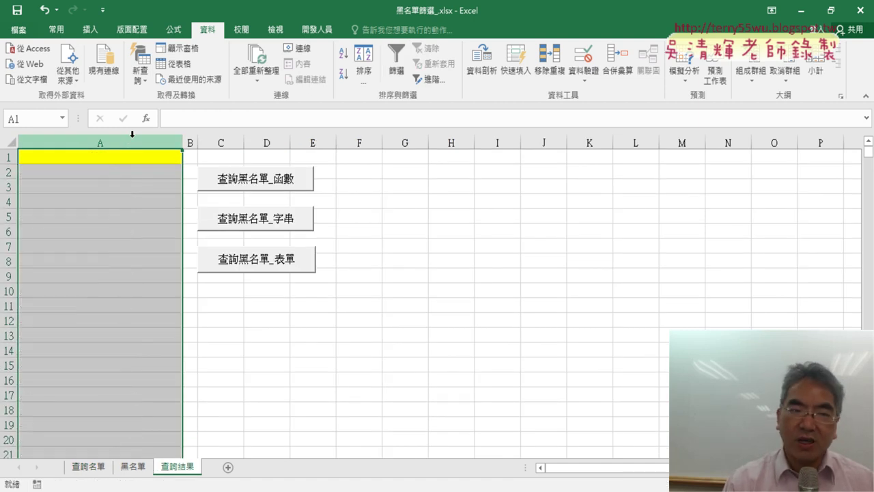
left_click(129, 160)
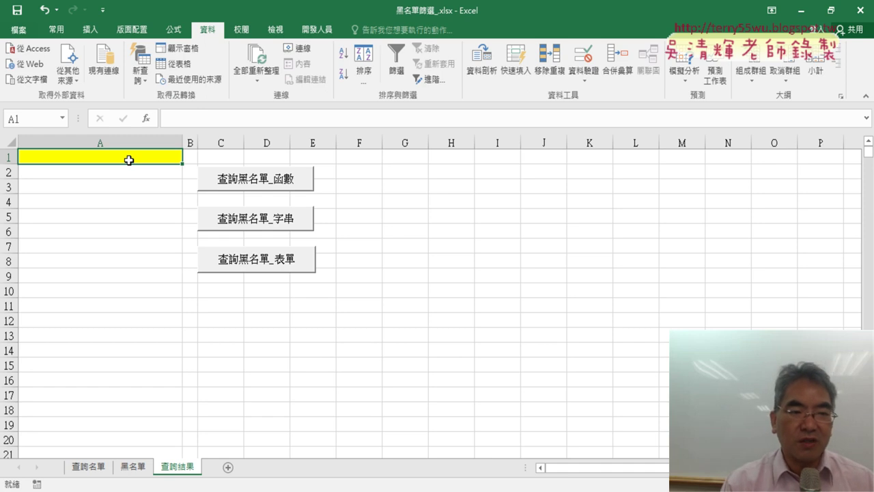
left_click(101, 176)
left_click(112, 157)
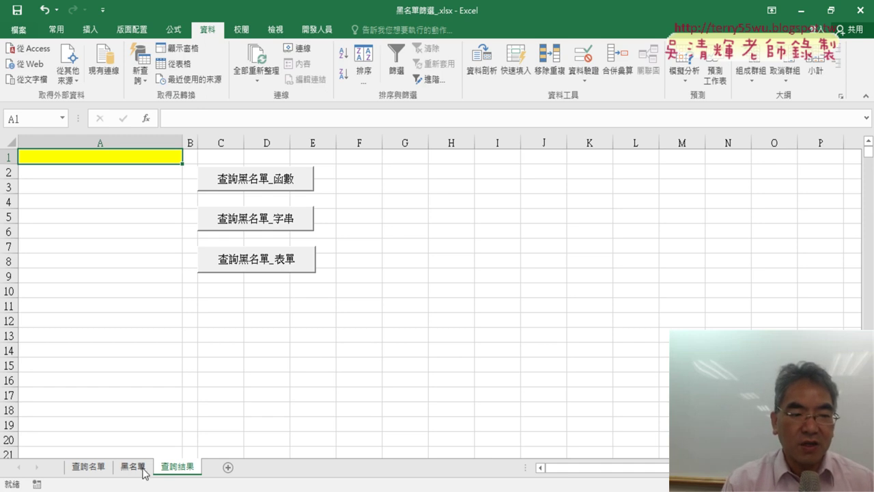
- Turn off the filter on 查詢名單 so all rows show again
left_click(76, 470)
key("ctrl+Home")
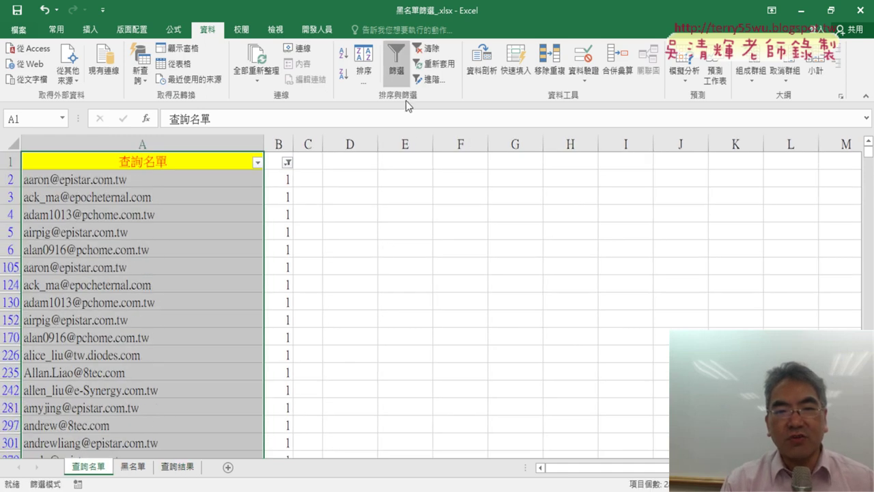
left_click(425, 48)
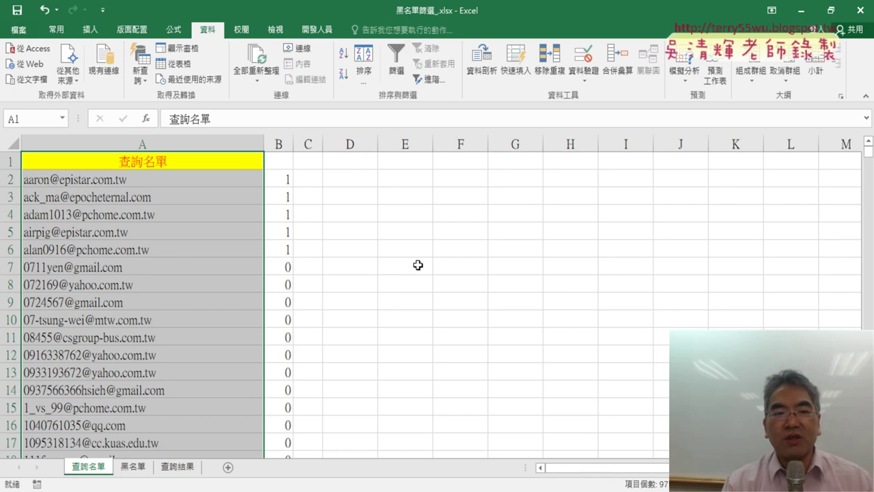
left_click(289, 187)
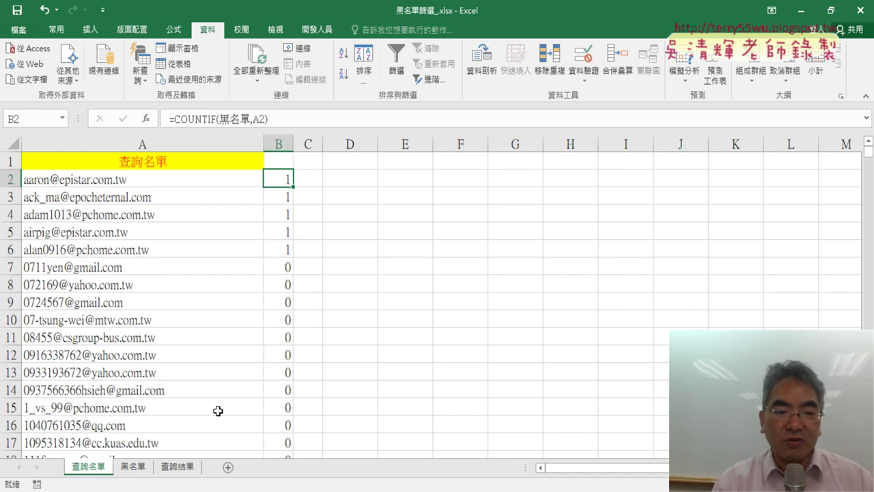
left_click(187, 469)
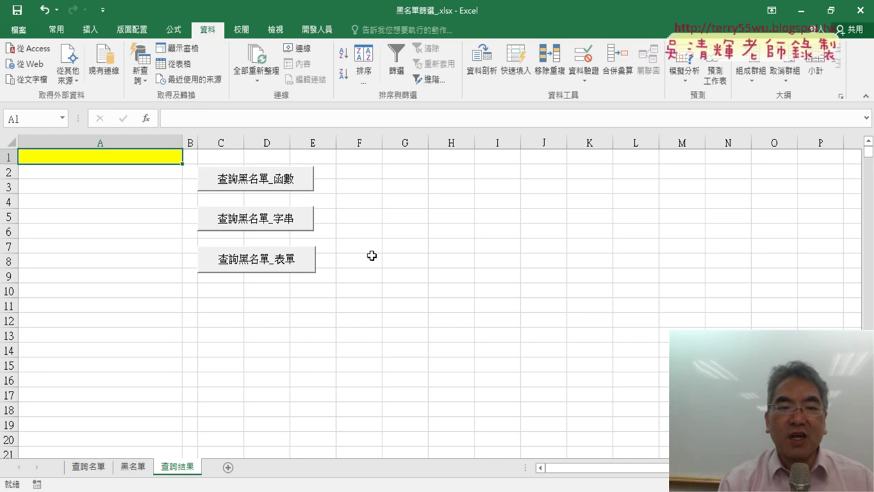
- Refilter 查詢名單 so column B shows only the value 1
left_click(88, 467)
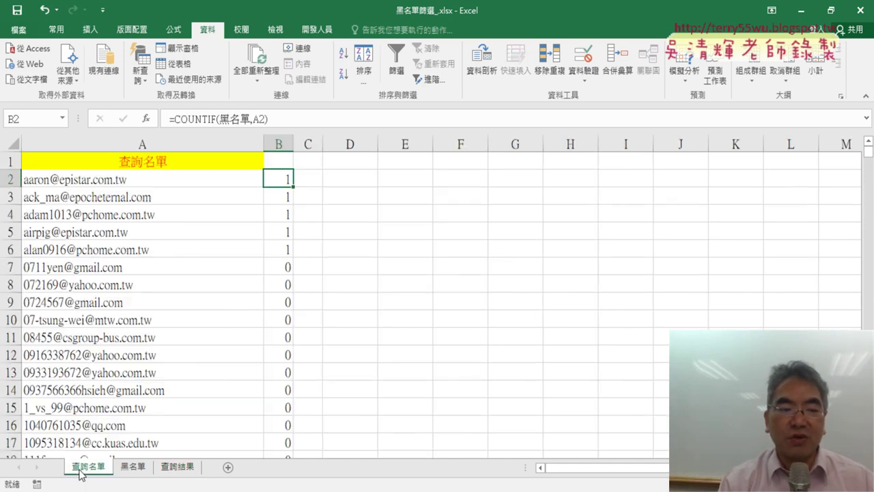
left_click(286, 162)
left_click(396, 62)
left_click(286, 162)
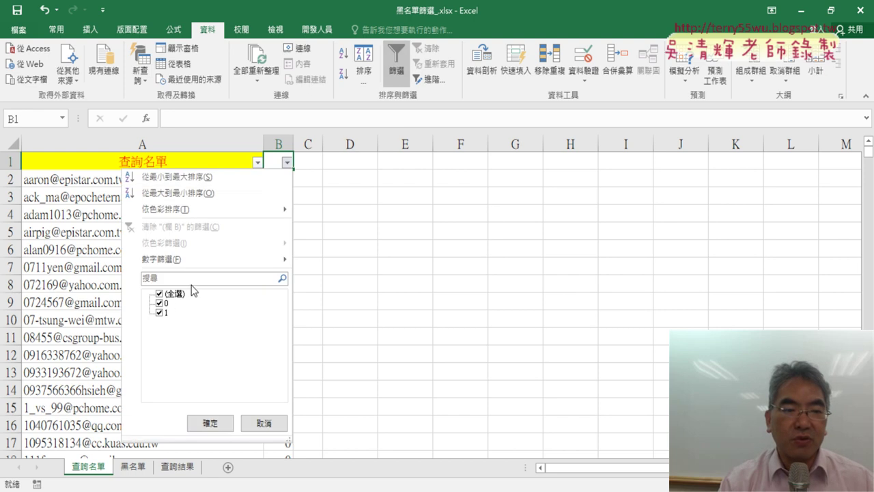
left_click(159, 294)
left_click(159, 312)
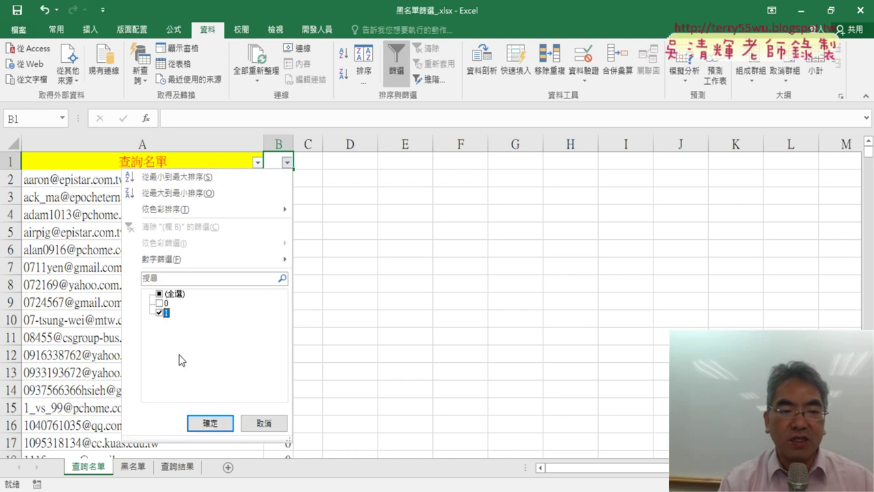
left_click(210, 423)
- Copy the filtered emails from column A and paste them at A1 of 查詢結果
left_click(183, 160)
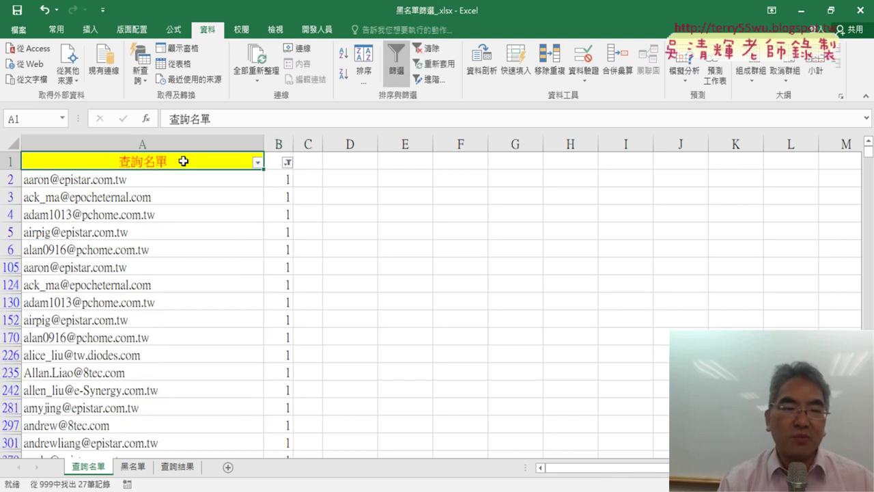
key("ctrl+shift+Down")
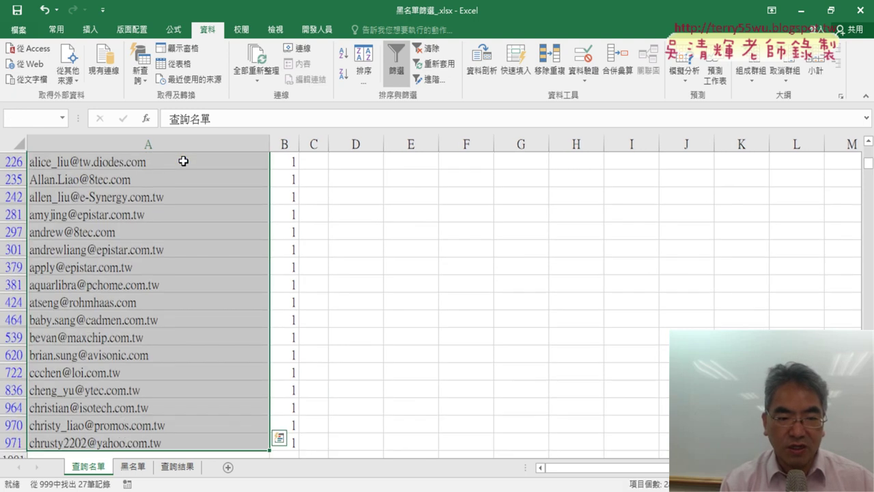
key("ctrl+c")
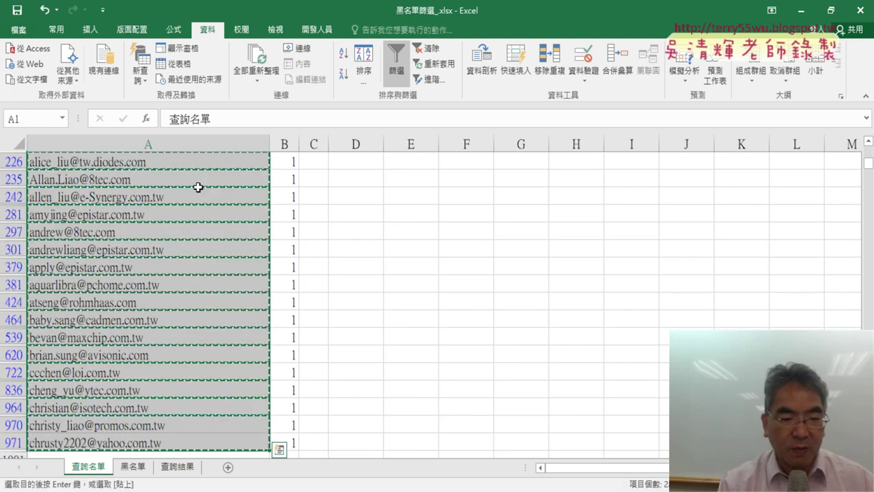
left_click(177, 466)
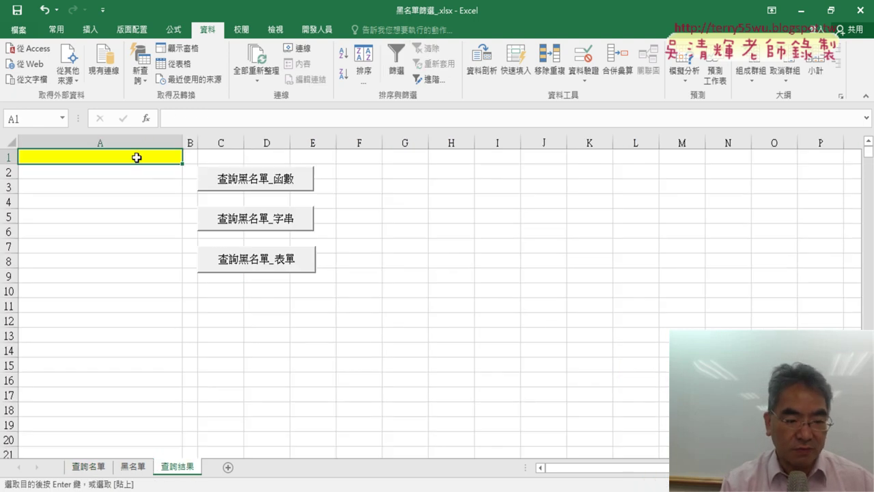
key("ctrl+v")
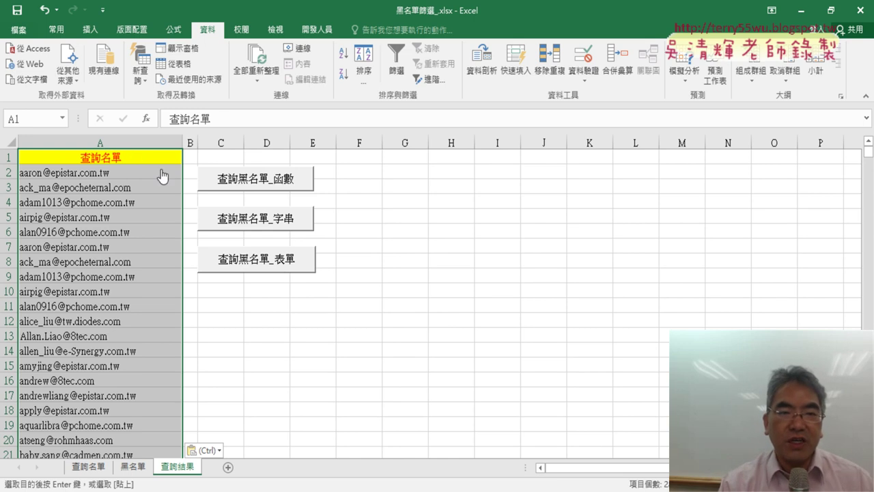
left_click(419, 250)
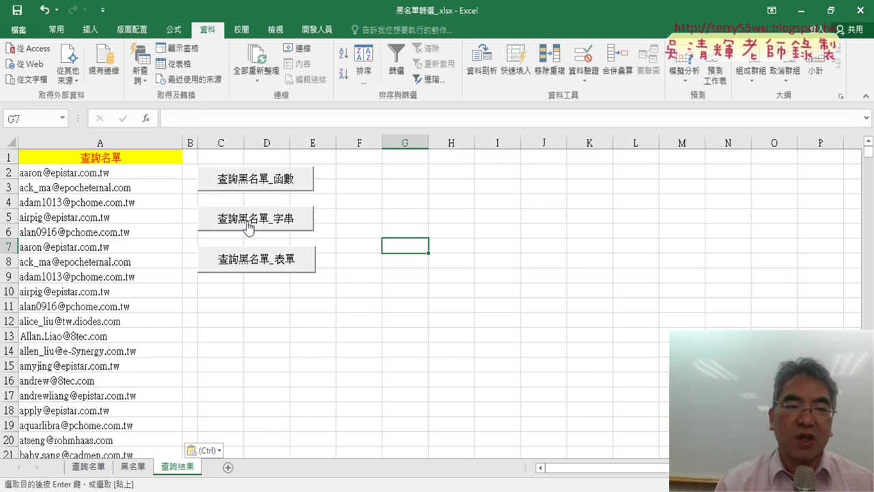
- Show the 開發人員 tab, trial-delete column A, then undo to restore the emails
left_click(317, 29)
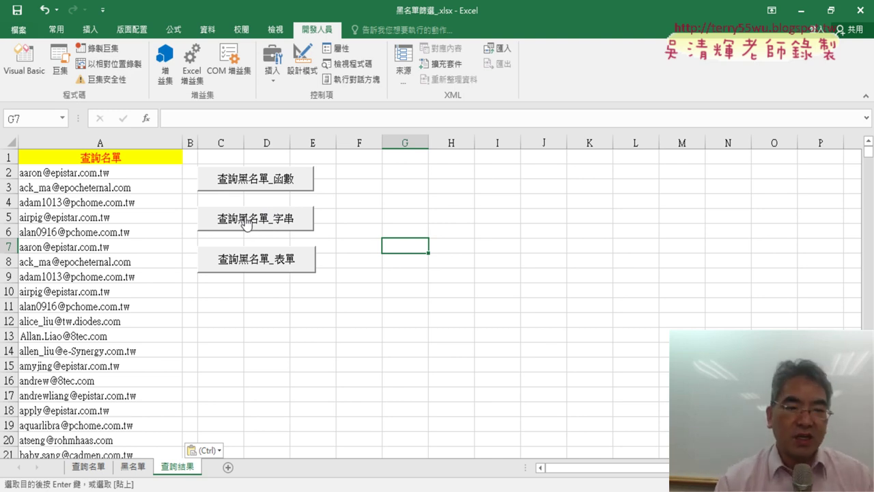
left_click(388, 340)
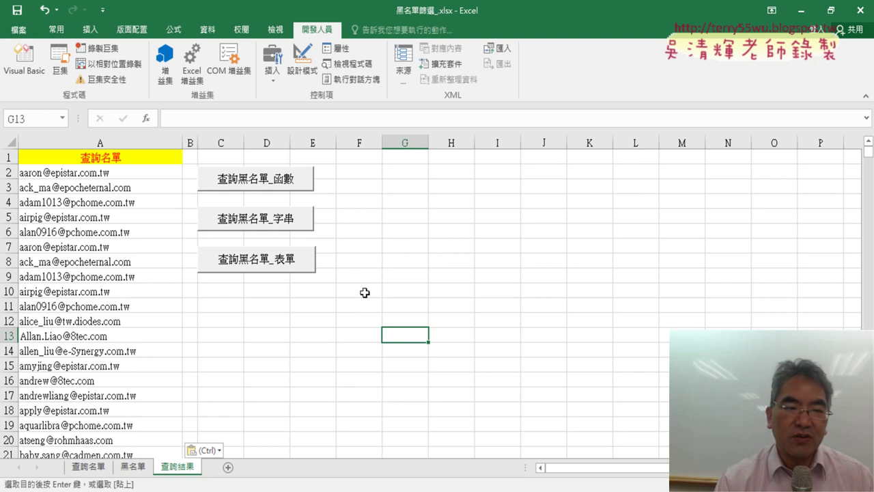
left_click(105, 133)
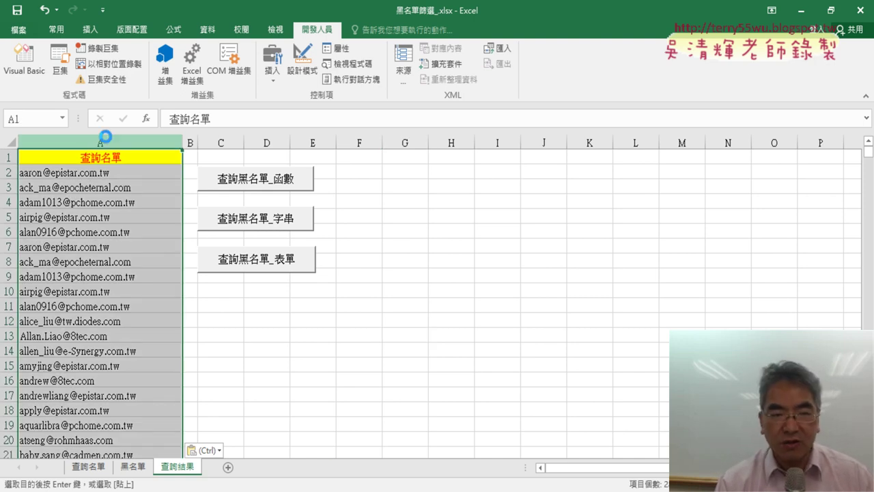
key("Delete")
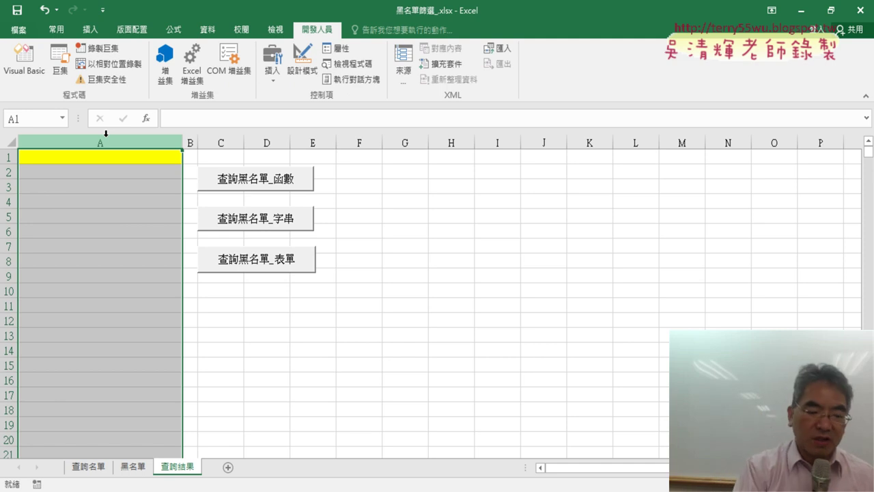
key("ctrl+z")
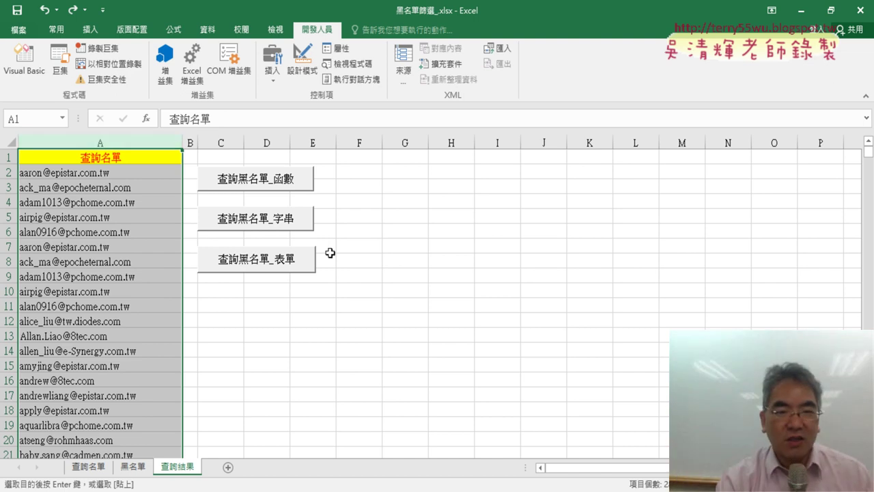
left_click_drag(400, 336, 369, 321)
left_click(424, 330)
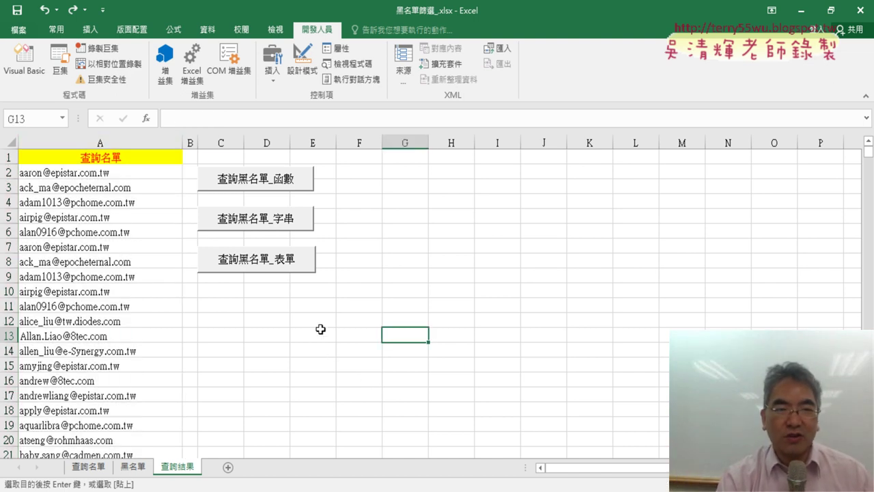
- Record a macro named 清除 that selects and deletes column A
left_click(114, 55)
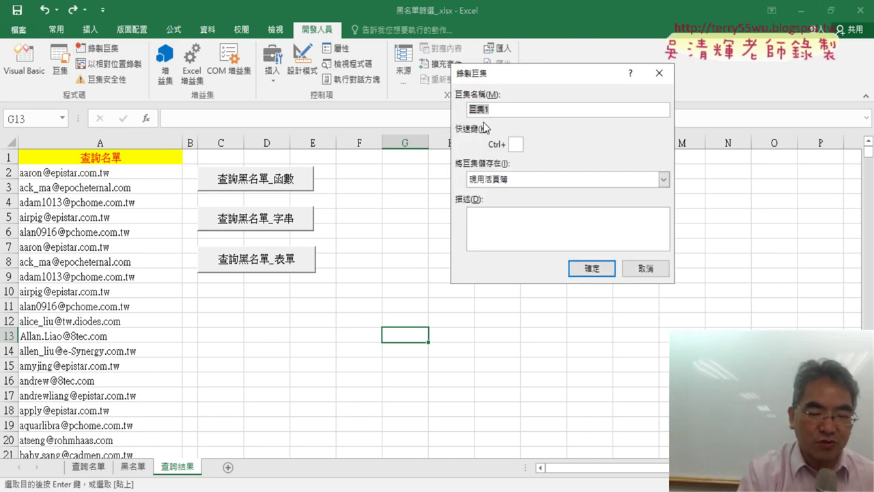
key("BackSpace")
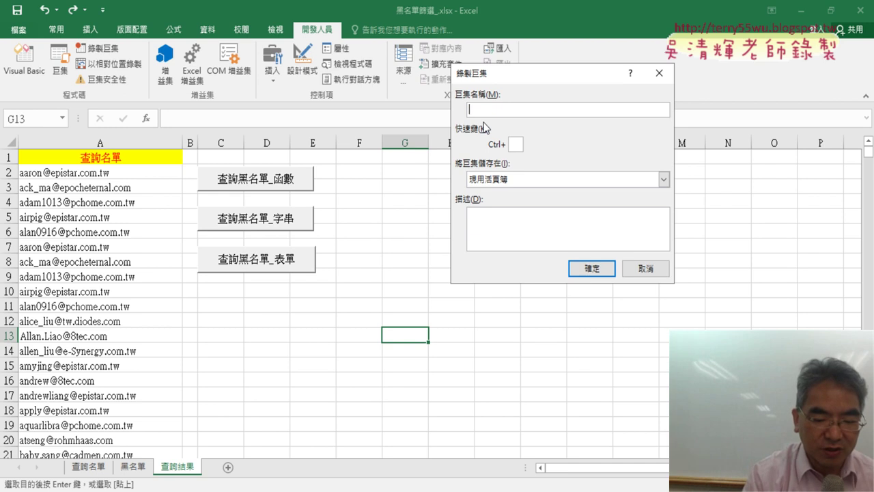
type("清ㄔ")
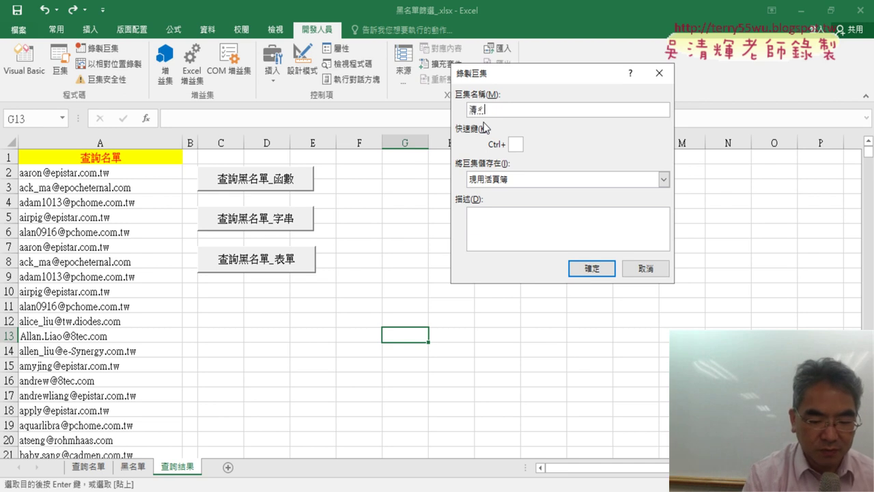
type("ㄕㄨ6")
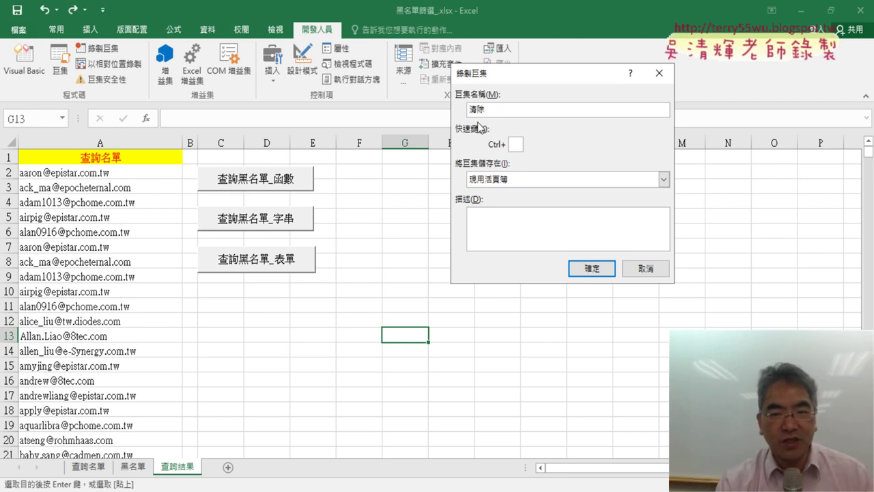
left_click(592, 269)
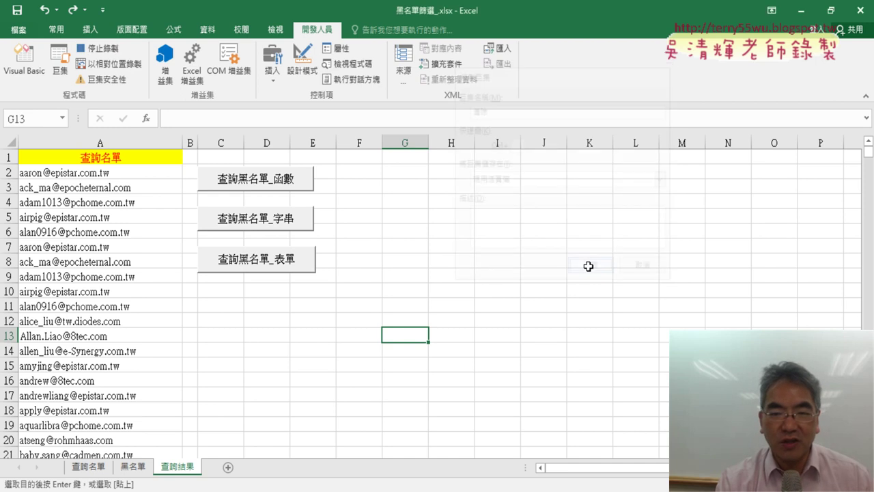
left_click(99, 139)
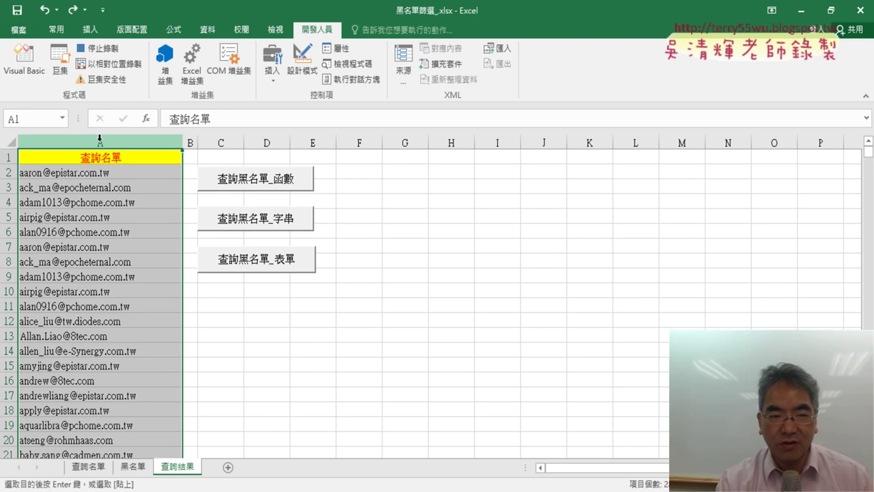
key("Delete")
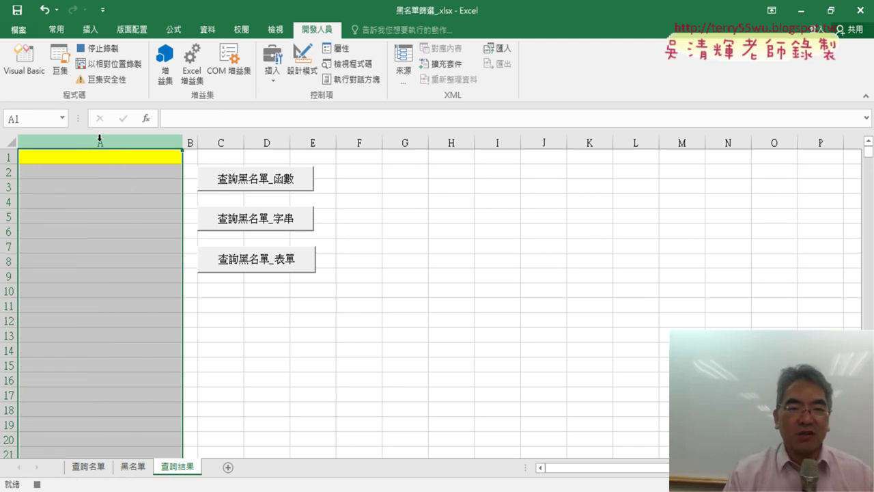
left_click(102, 49)
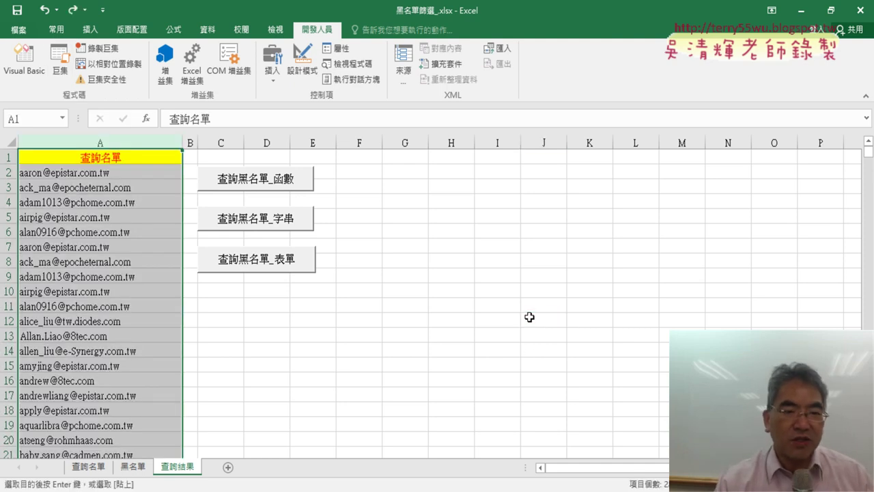
left_click(59, 62)
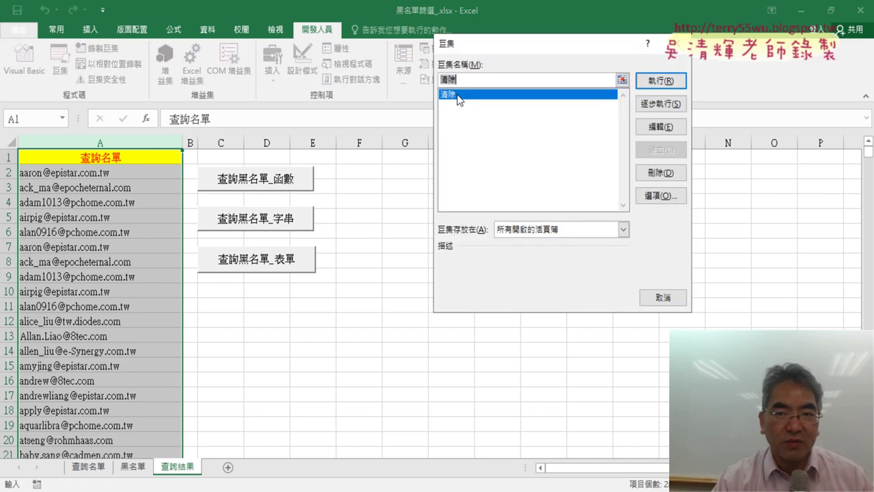
- Run the 清除 macro to empty column A, then reopen and close the macro list
left_click(666, 82)
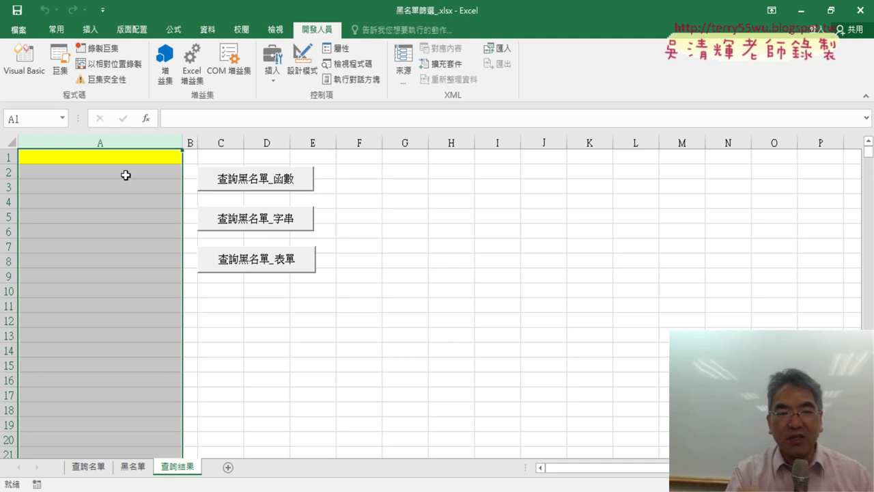
left_click(60, 60)
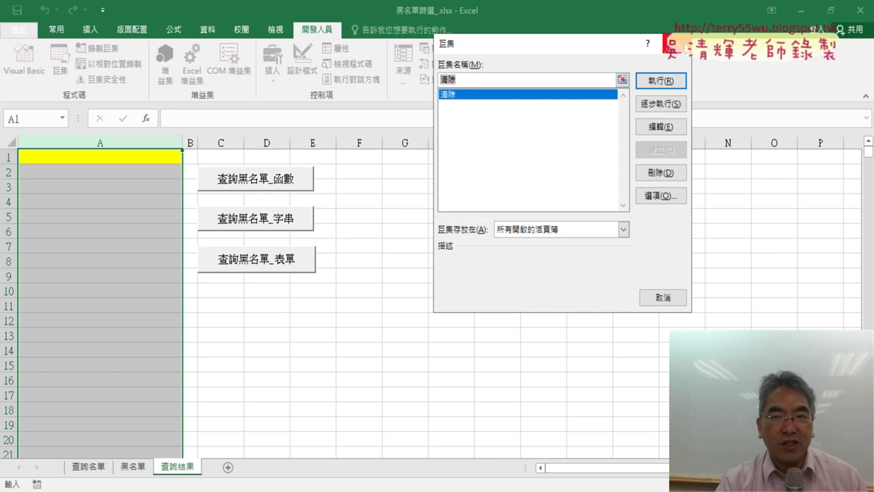
left_click(660, 81)
- Assign the 清除 macro to the middle 查詢黑名單_字串 button
right_click(270, 218)
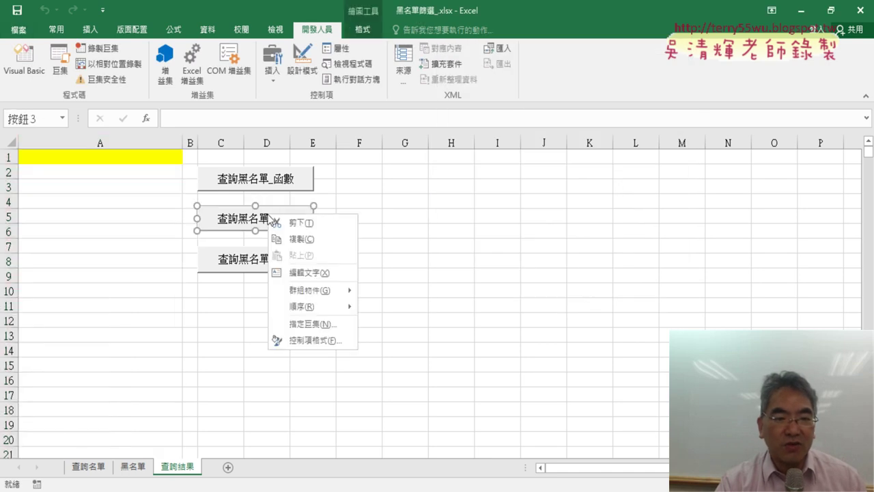
left_click(321, 327)
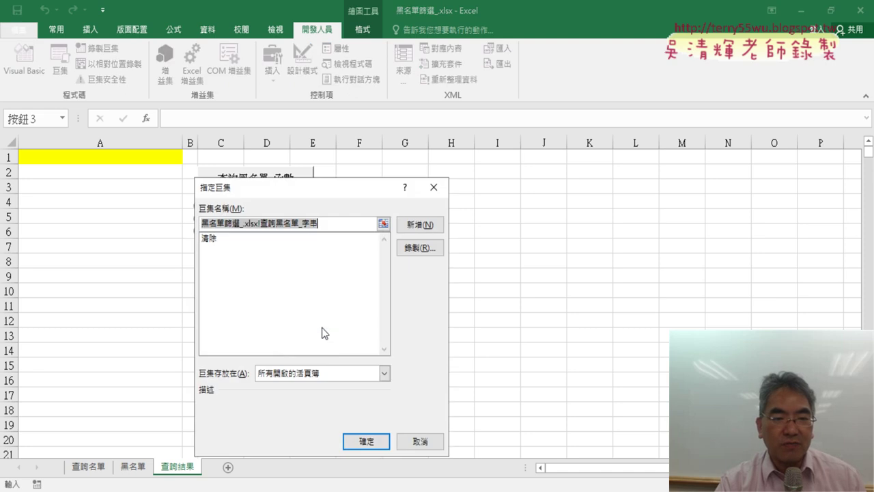
mouse_move(312, 186)
left_mouse_down()
mouse_move(325, 193)
mouse_move(544, 129)
left_mouse_up()
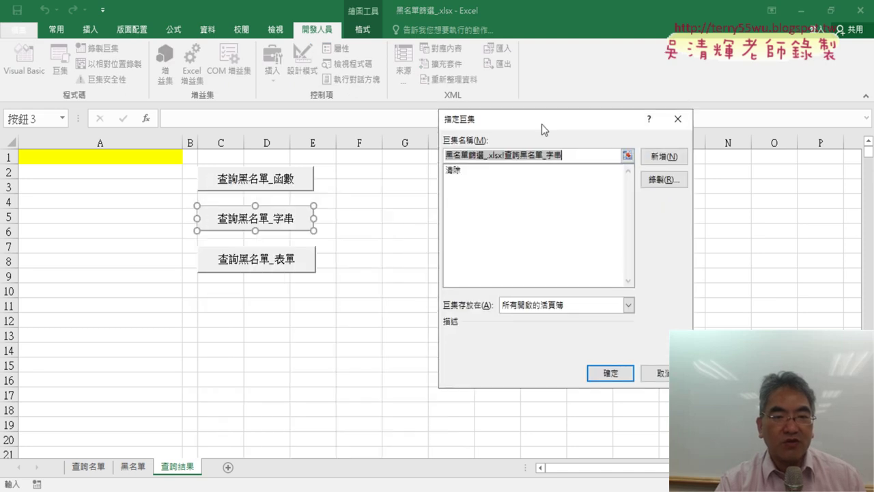
left_click(454, 171)
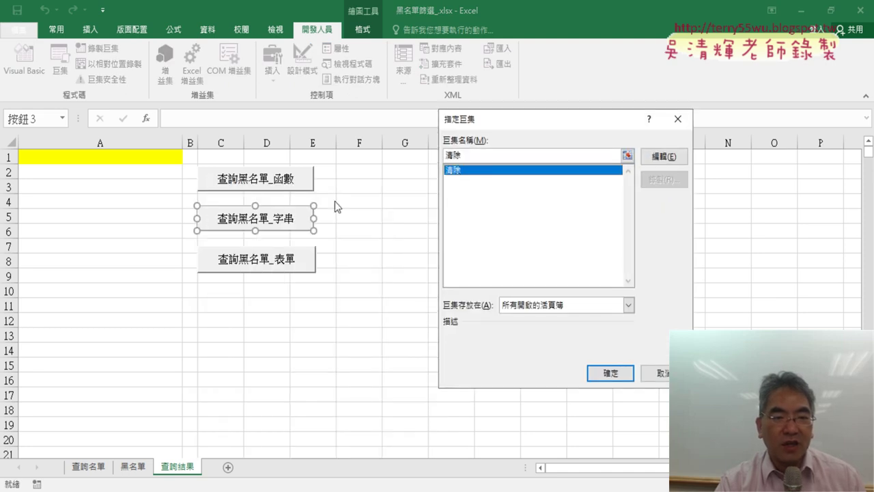
double_click(470, 156)
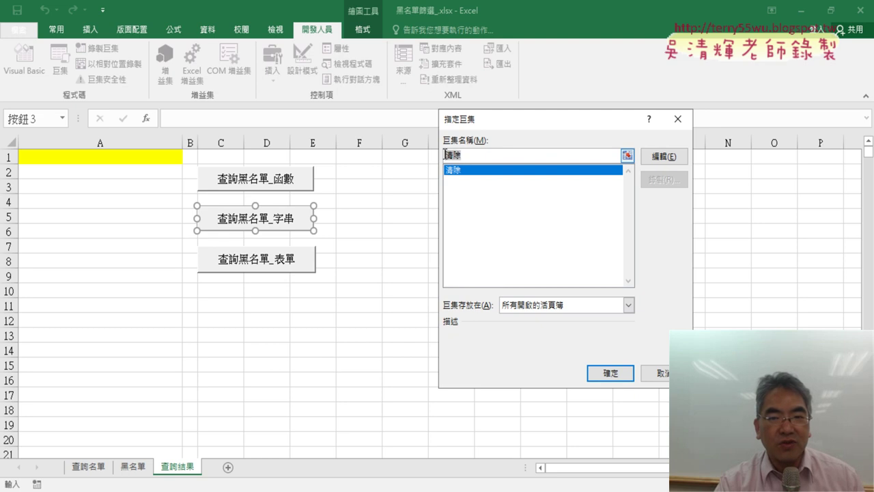
right_click(459, 155)
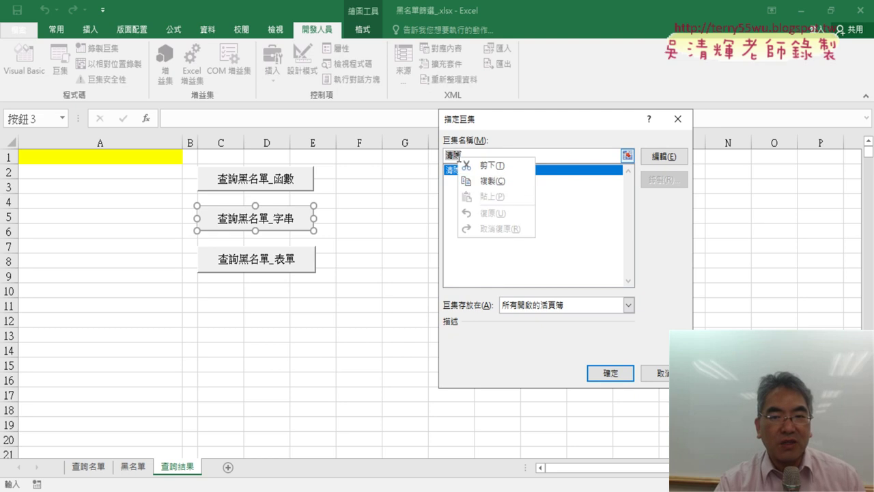
left_click(490, 182)
left_click(605, 373)
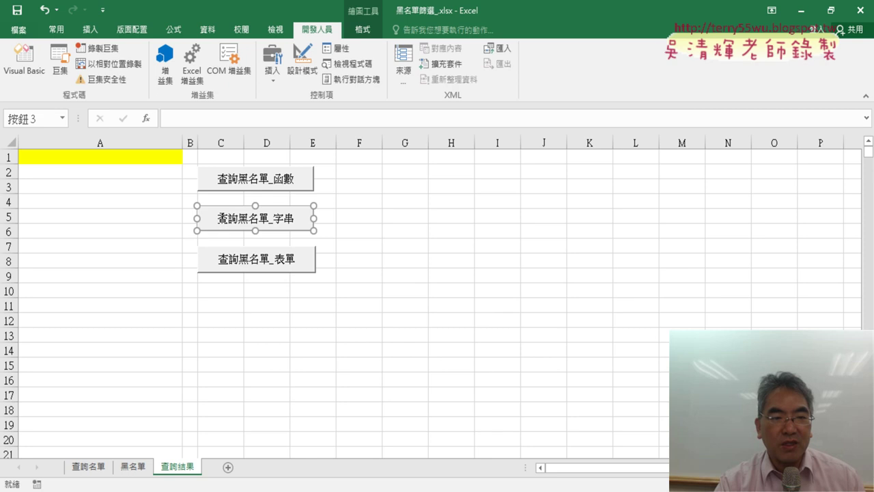
- Relabel the middle button 清除 and test it
left_click(221, 218)
key("Delete")
key("Delete")
key("Delete")
key("Delete")
key("Delete")
key("Delete")
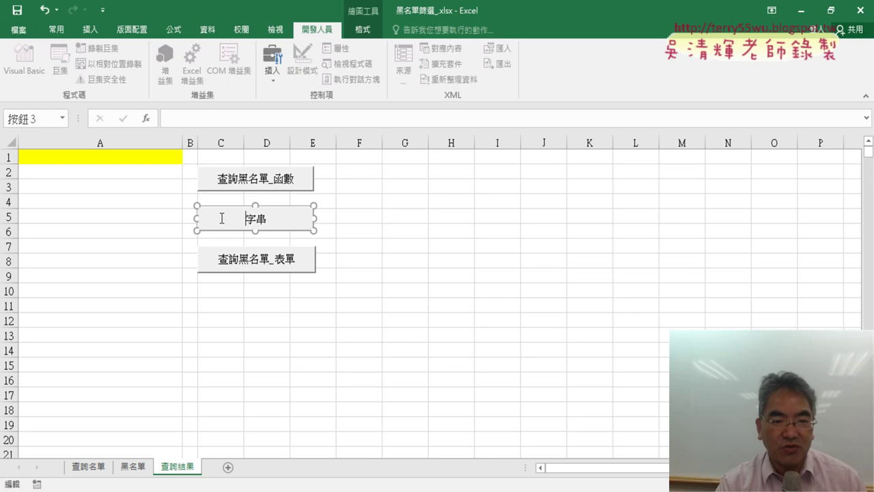
type("清除")
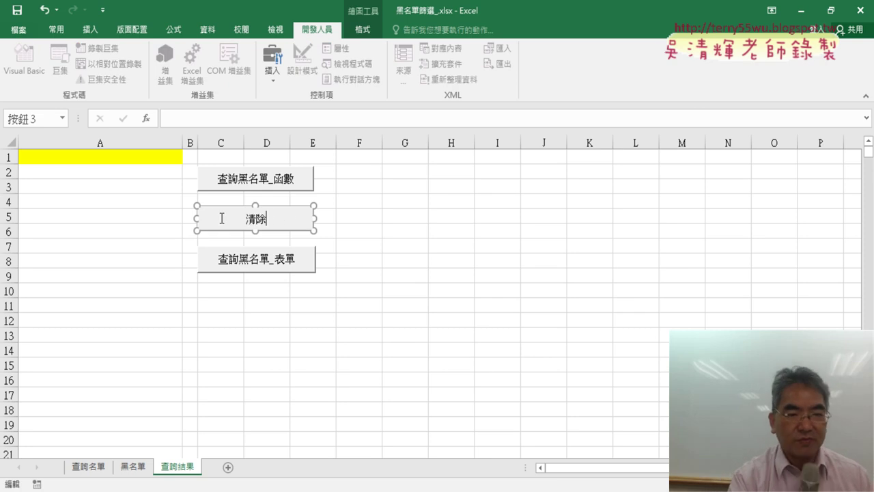
left_click(401, 317)
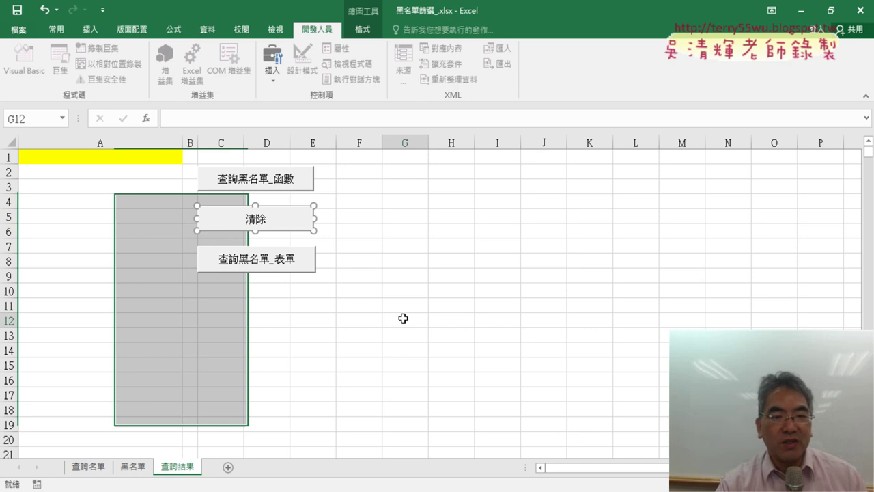
left_click(265, 224)
- Return to the top of 查詢名單 and inspect the =COUNTIF(黑名單,A2) formula in B2
left_click(395, 243)
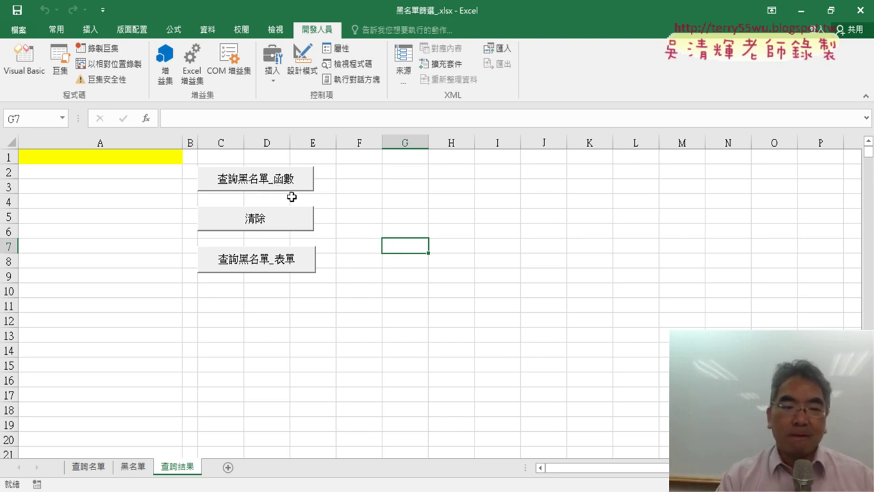
left_click(88, 467)
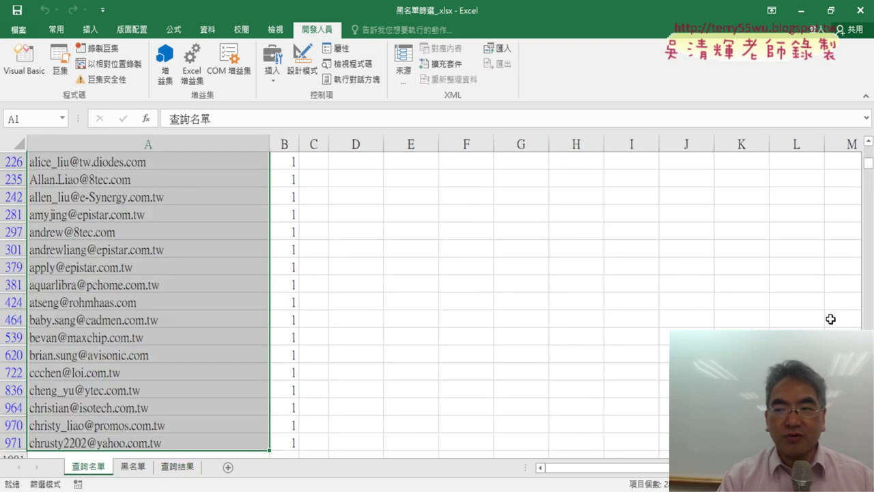
left_click_drag(870, 159, 869, 146)
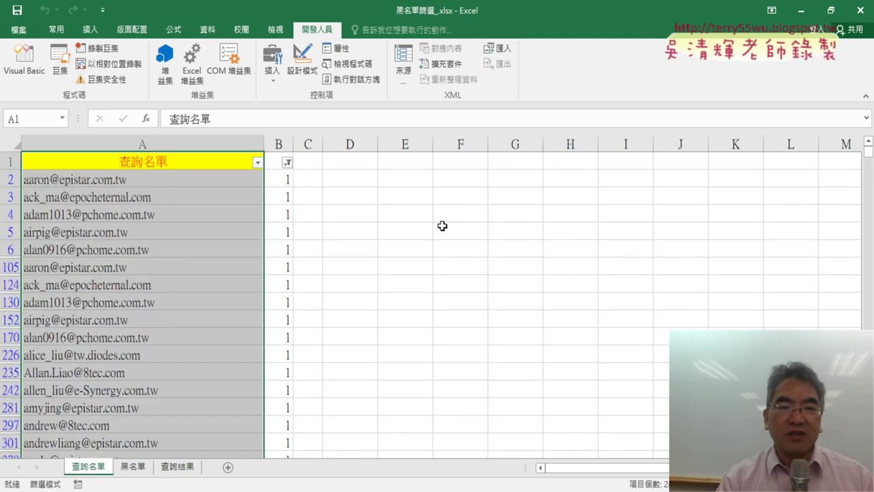
left_click(276, 179)
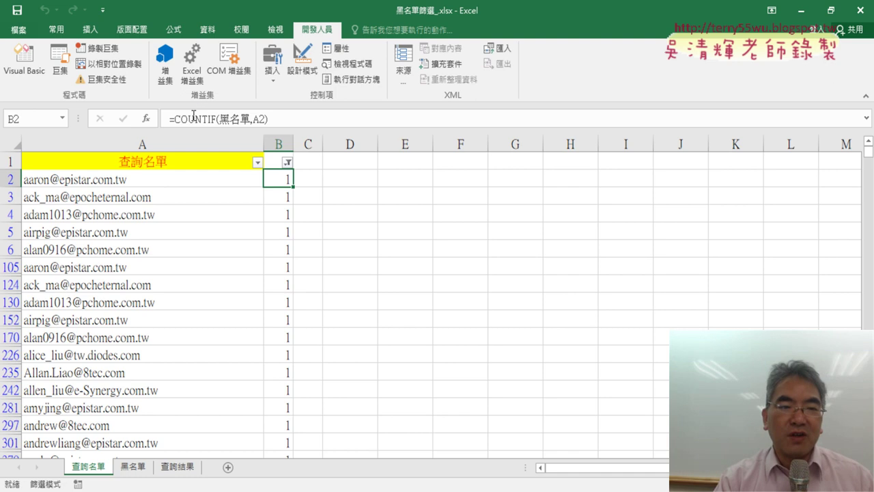
left_click(194, 117)
left_click(123, 120)
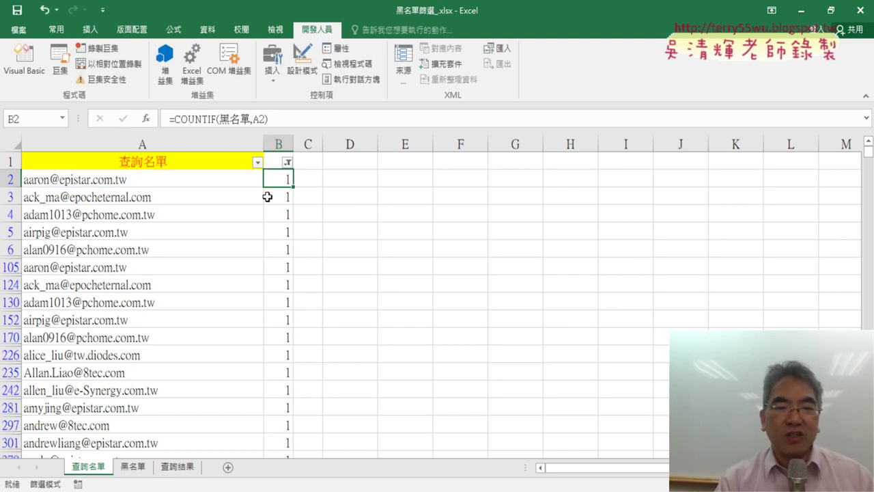
left_click(276, 158)
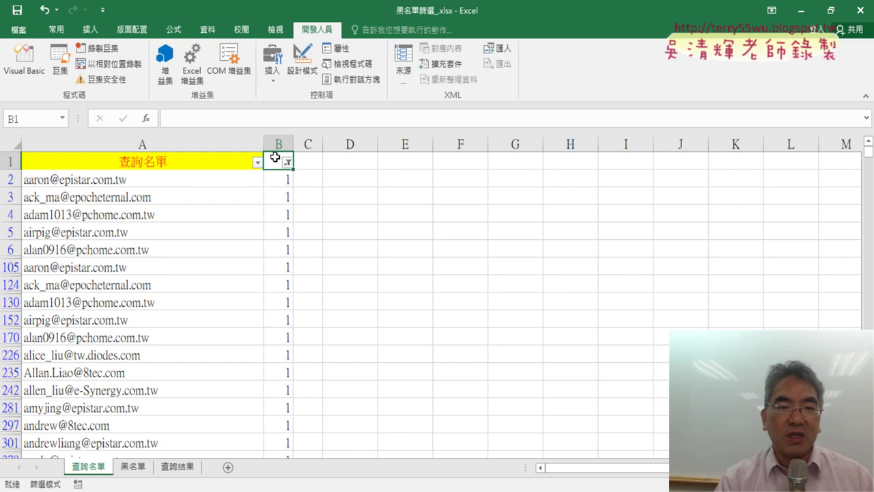
- Reset the filter and show only rows whose column B value is 1
left_click(201, 34)
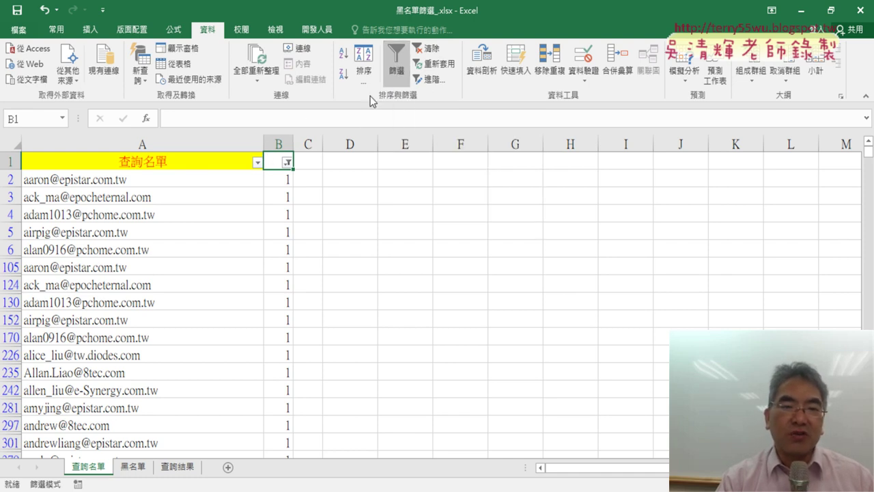
left_click(388, 71)
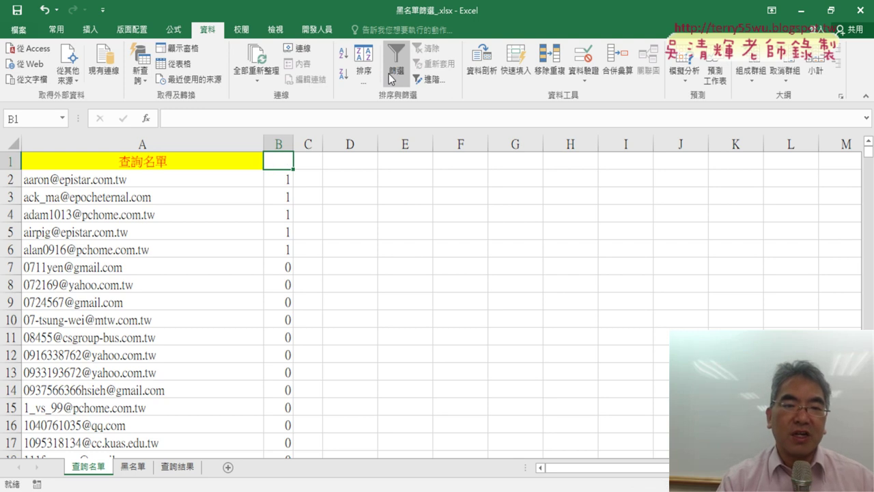
left_click(400, 74)
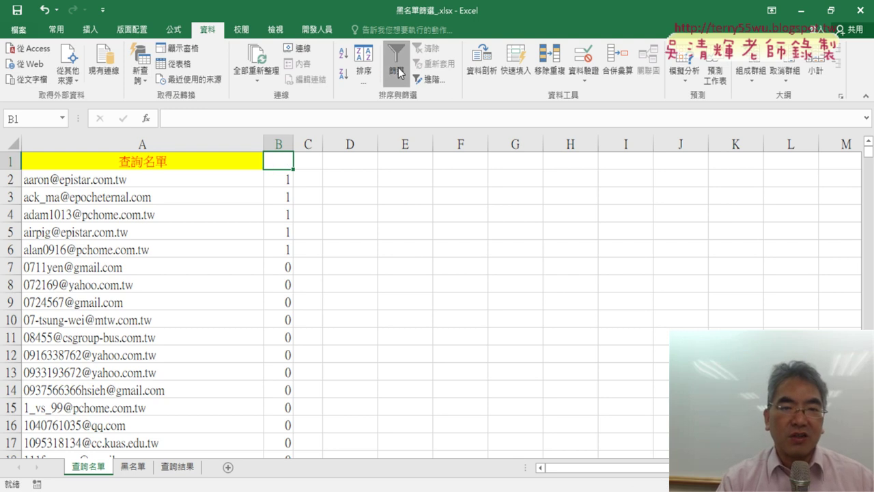
left_click(290, 164)
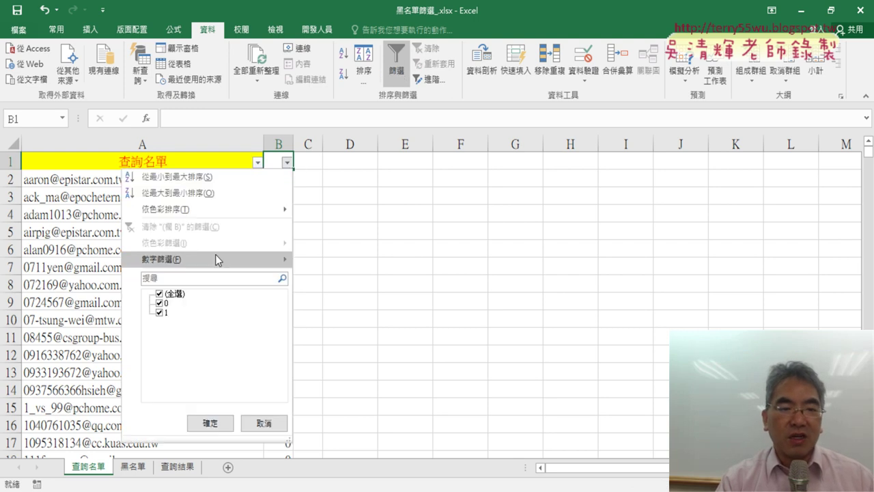
left_click(160, 294)
left_click(160, 313)
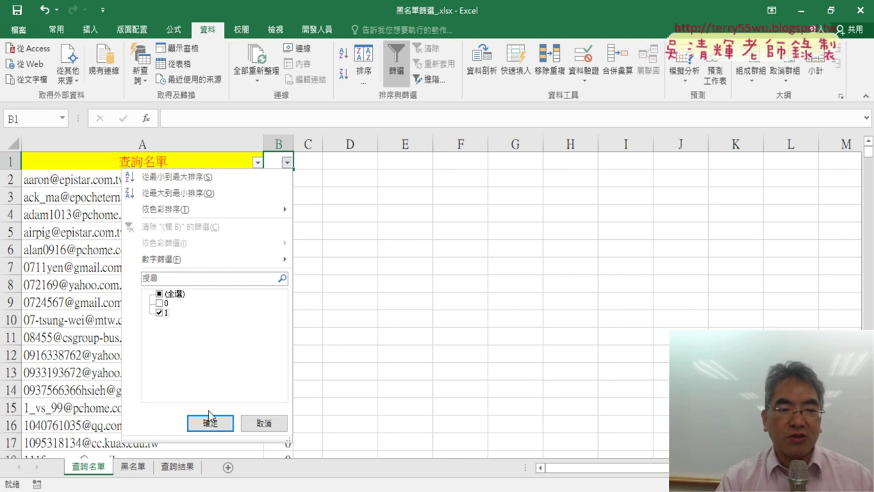
left_click(210, 423)
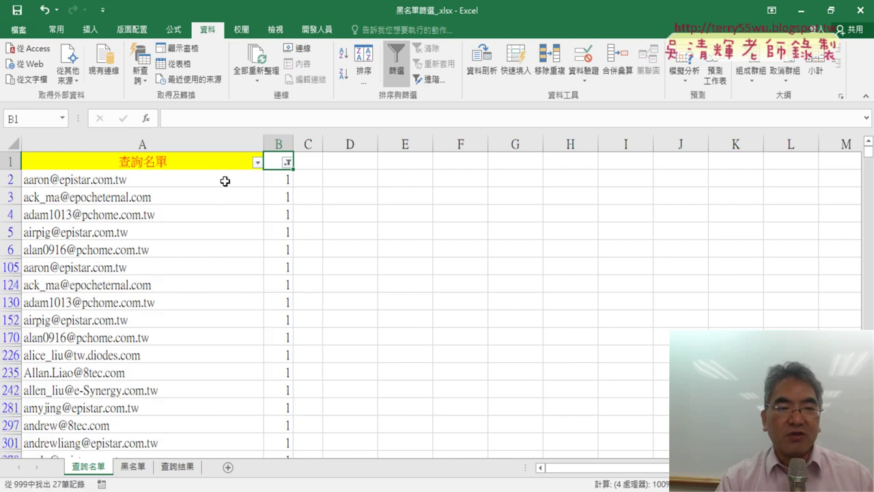
- Select column A from A1 down to the last filtered email
left_click(179, 159)
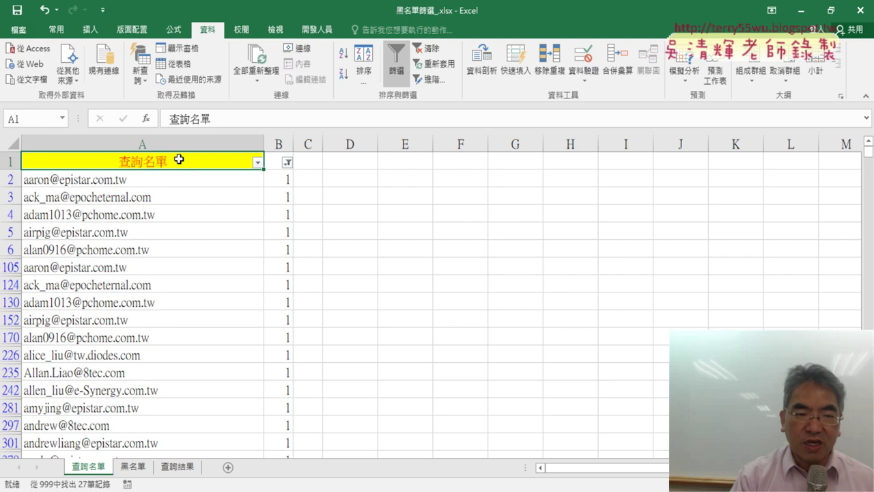
key("ctrl+shift+Down")
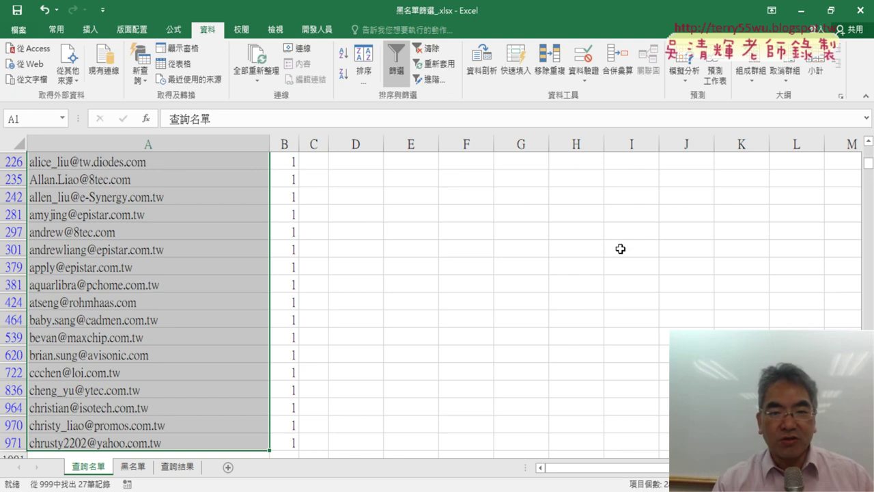
scroll(620, 249, "up", 2)
scroll(628, 213, "up", 2)
scroll(546, 239, "up", 1)
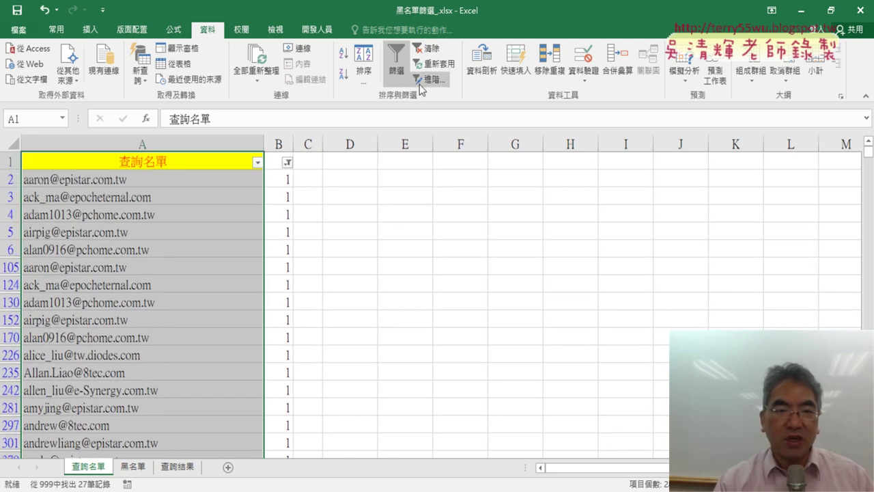
- Turn off filtering, then re-confirm the B2 COUNTIF formula and fill it down column B
left_click(396, 63)
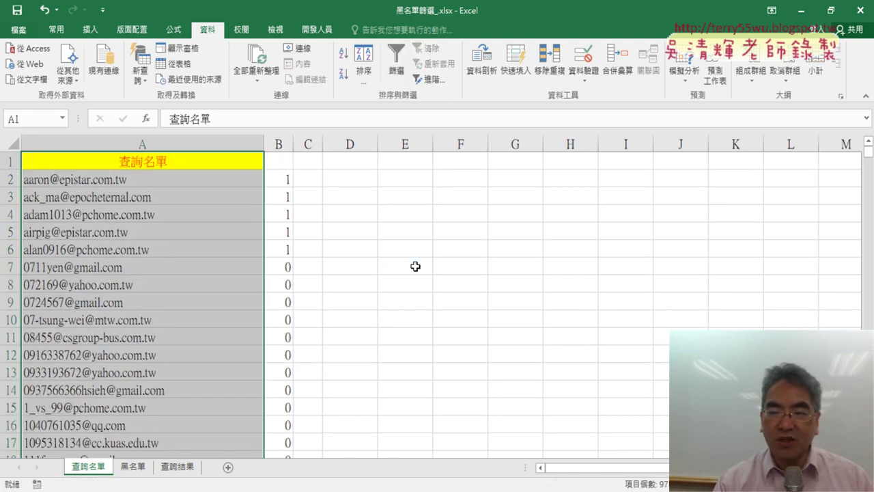
left_click(280, 179)
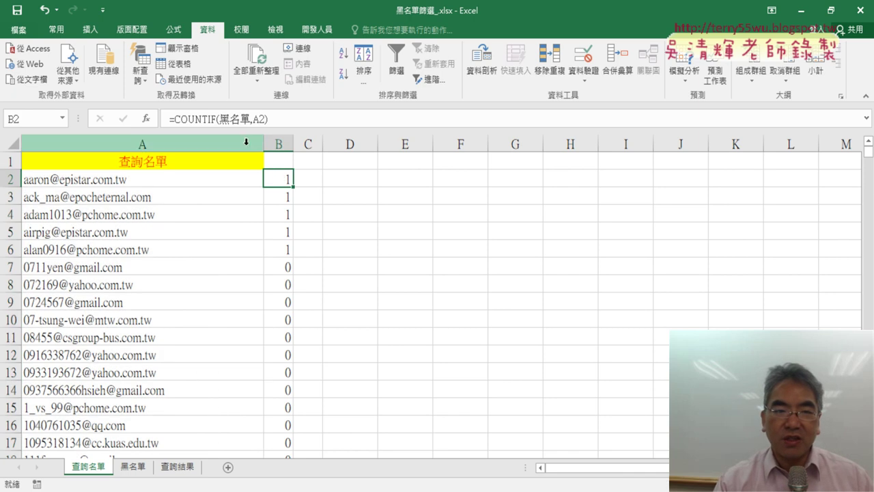
left_click(211, 119)
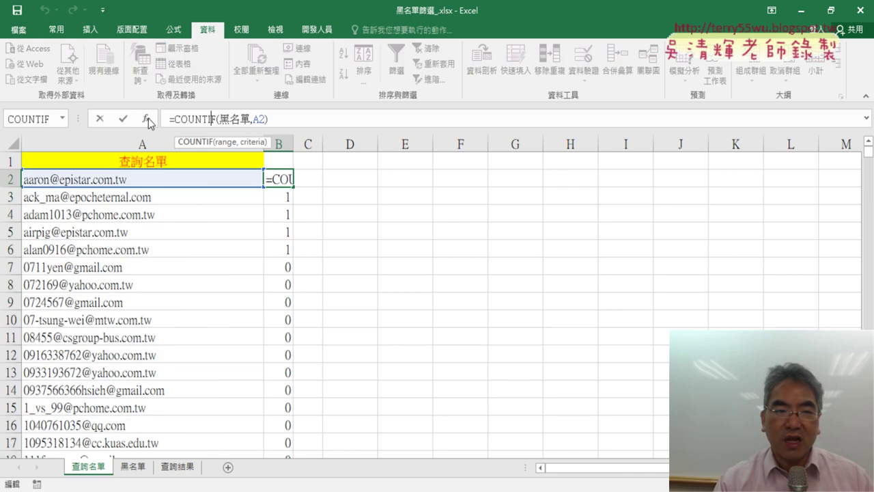
left_click(512, 341)
left_click(285, 183)
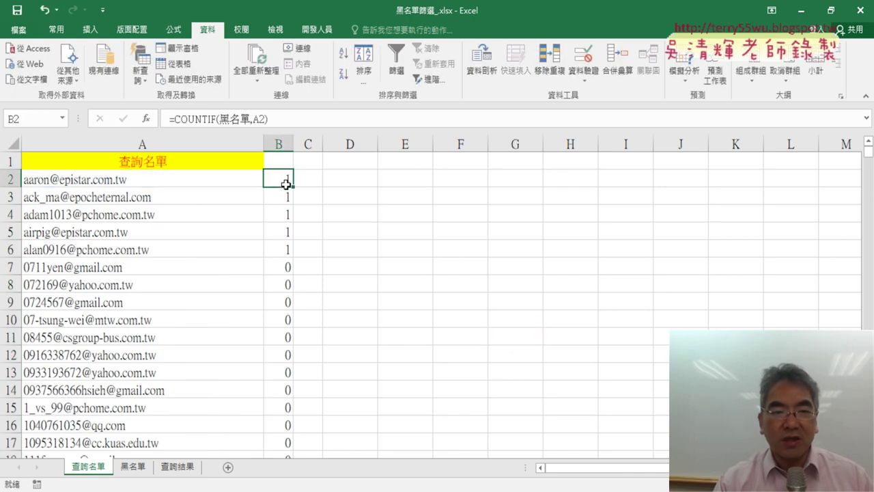
double_click(295, 186)
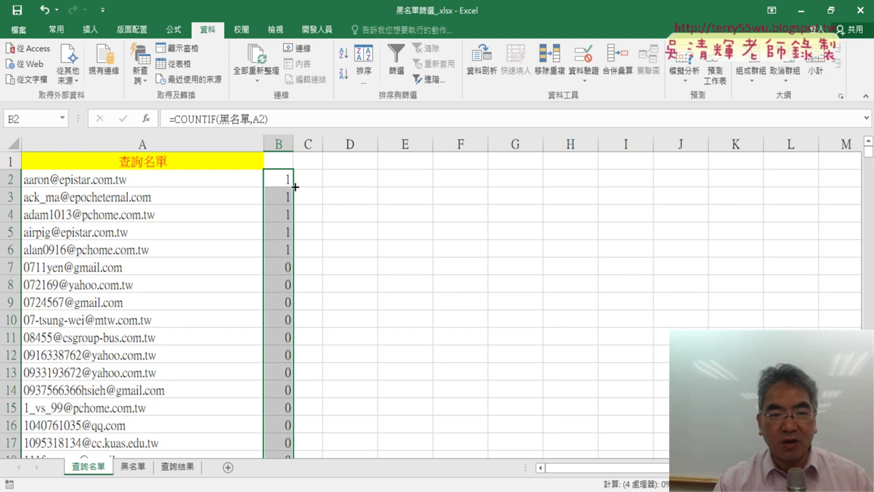
left_click(474, 260)
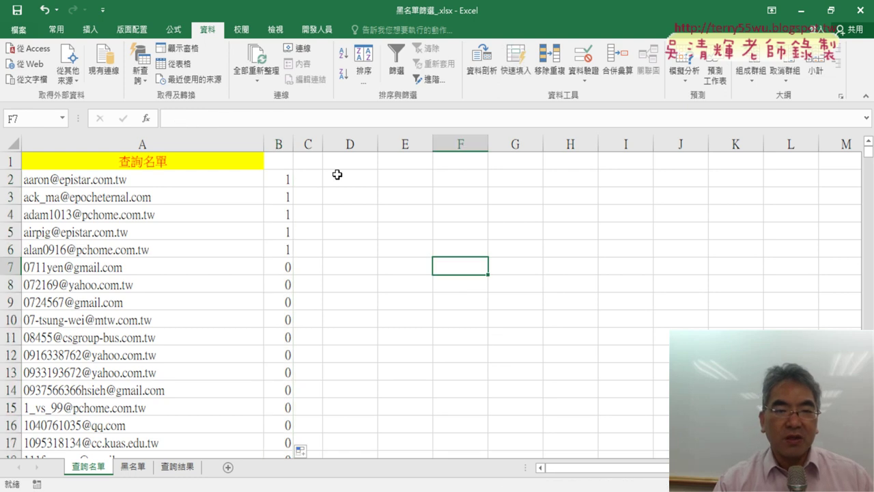
- Turn filtering on and try limiting column B to 1, then cancel and switch filtering off
left_click(280, 164)
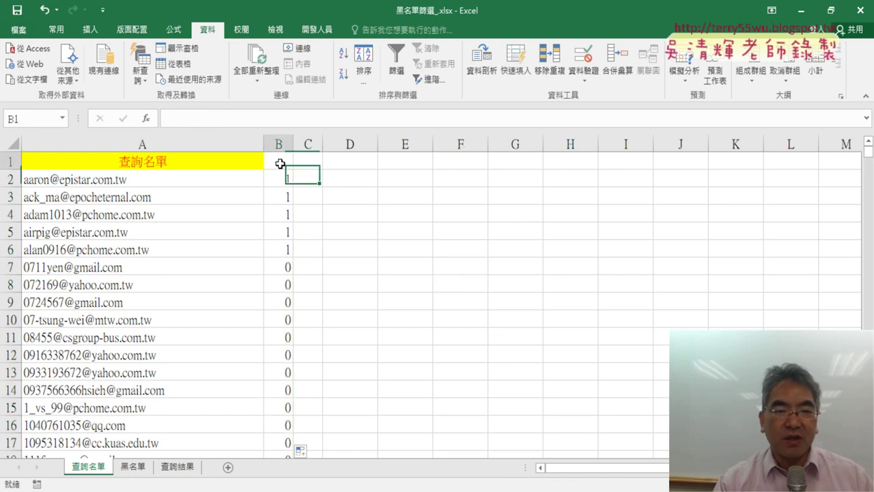
left_click(396, 60)
left_click(287, 162)
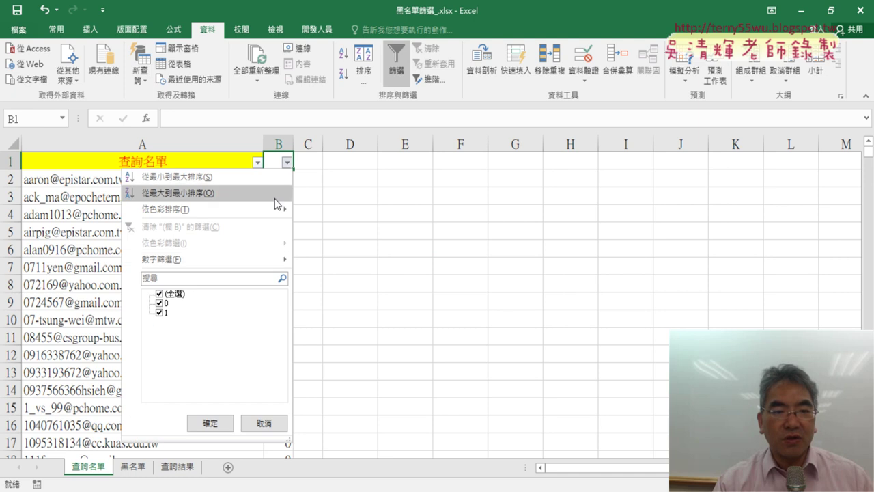
left_click(159, 293)
left_click(160, 313)
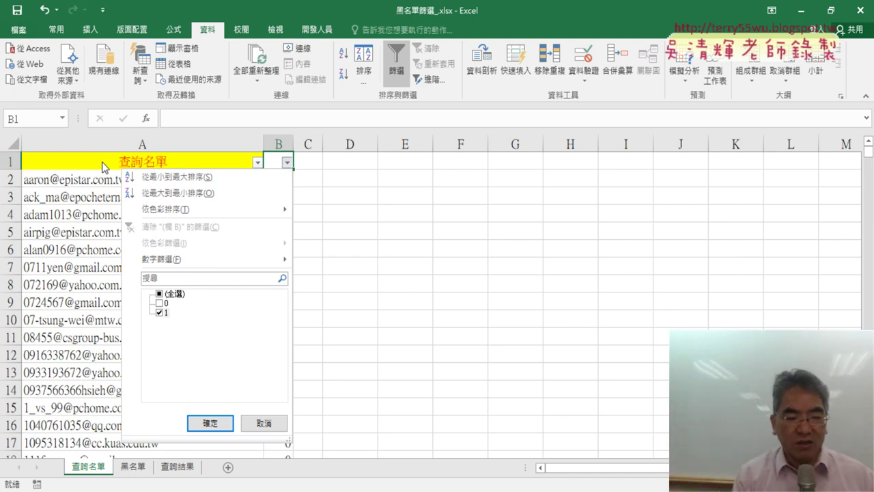
left_click(102, 161)
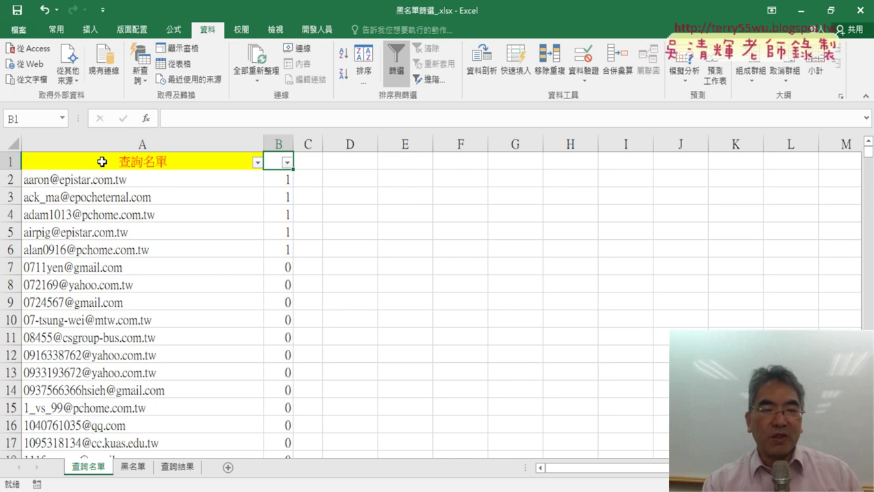
left_click(402, 69)
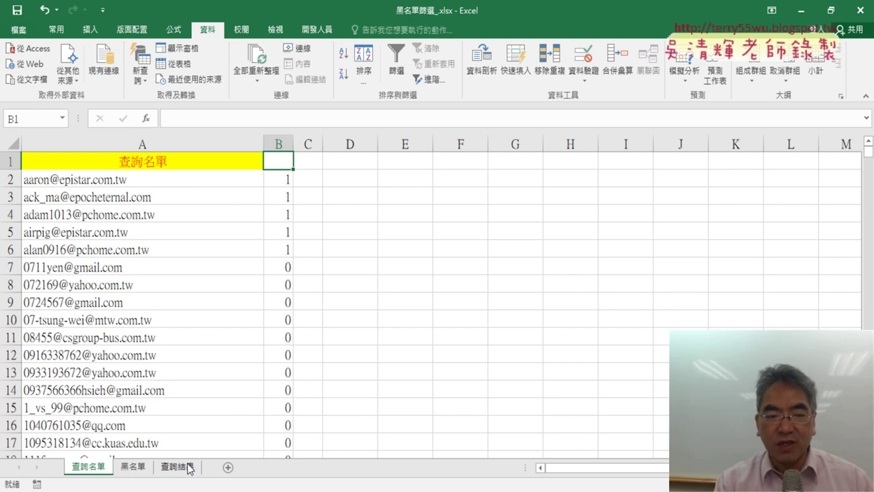
left_click(177, 466)
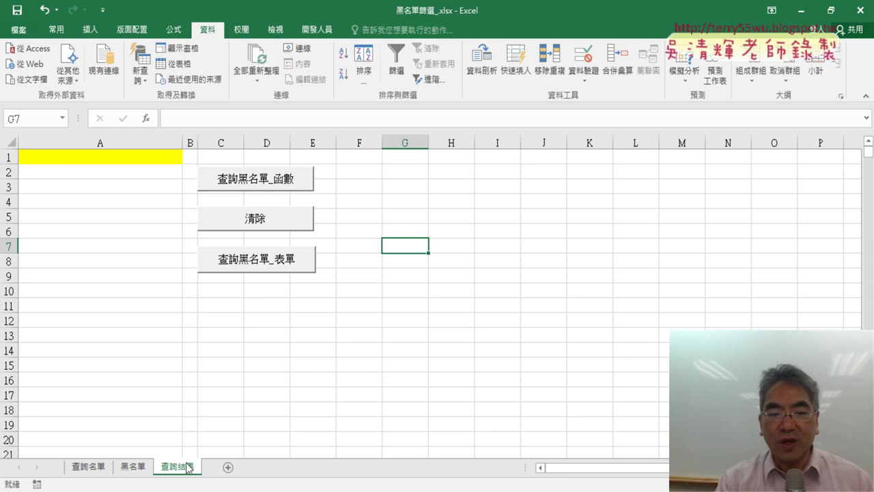
left_click(92, 467)
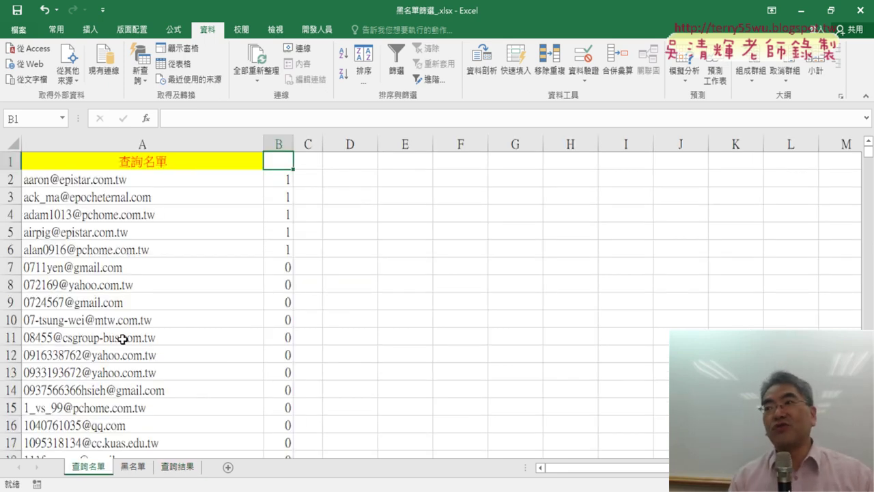
left_click(181, 468)
left_click(90, 471)
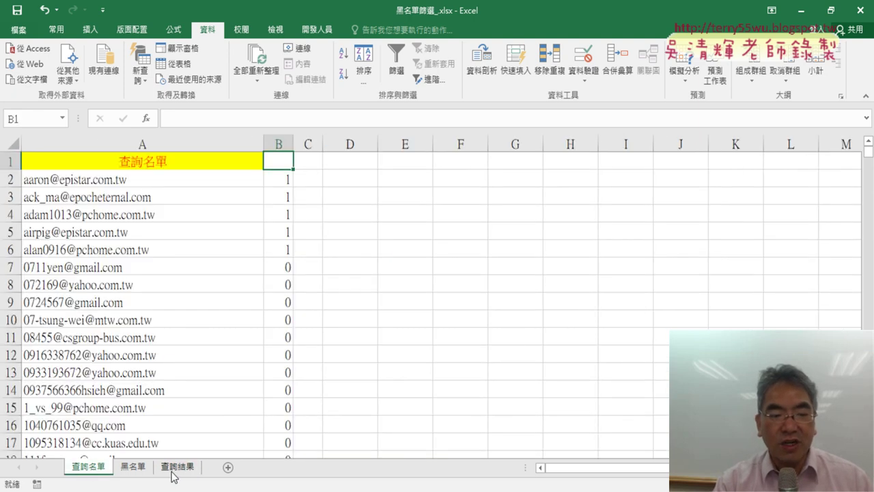
left_click(182, 472)
left_click(90, 471)
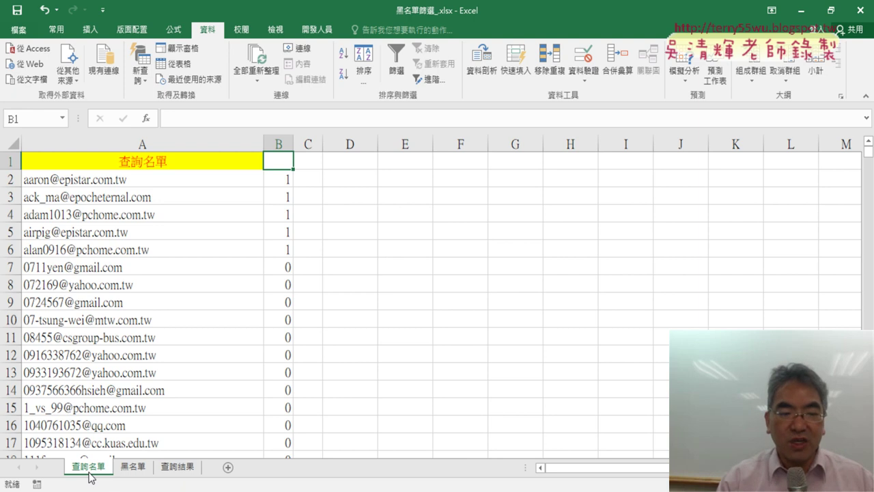
left_click(179, 467)
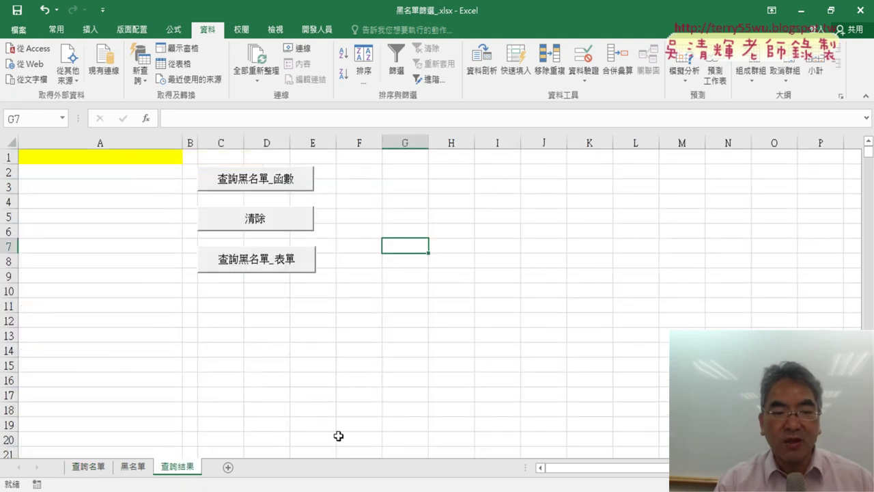
left_click(89, 467)
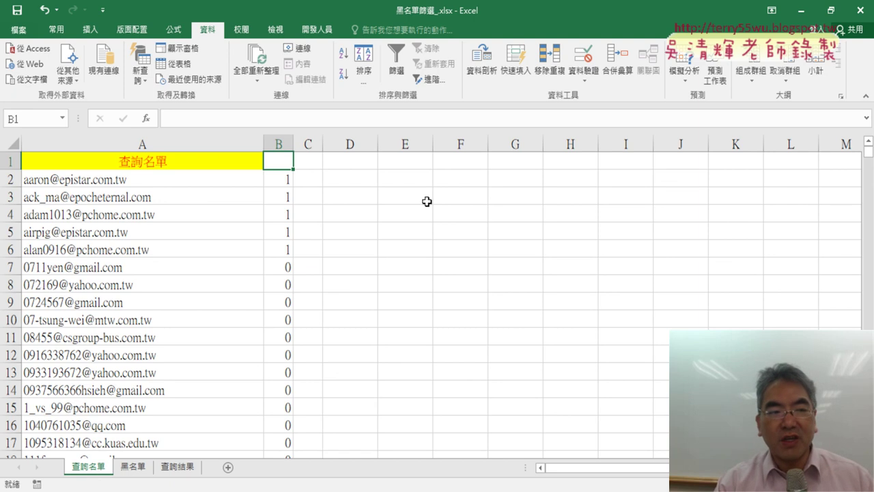
left_click(279, 177)
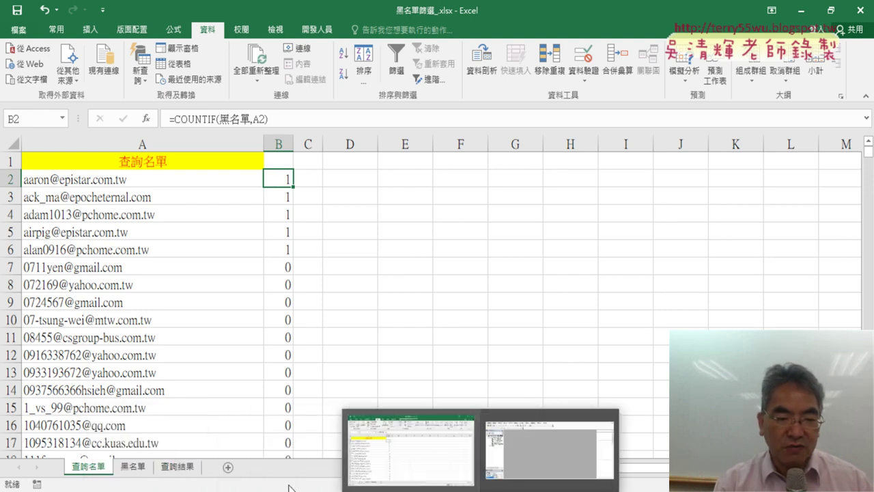
- In the Google Docs notes, select the macro name 黑名單篩選 from the Sub line, then return to Excel
left_click(241, 462)
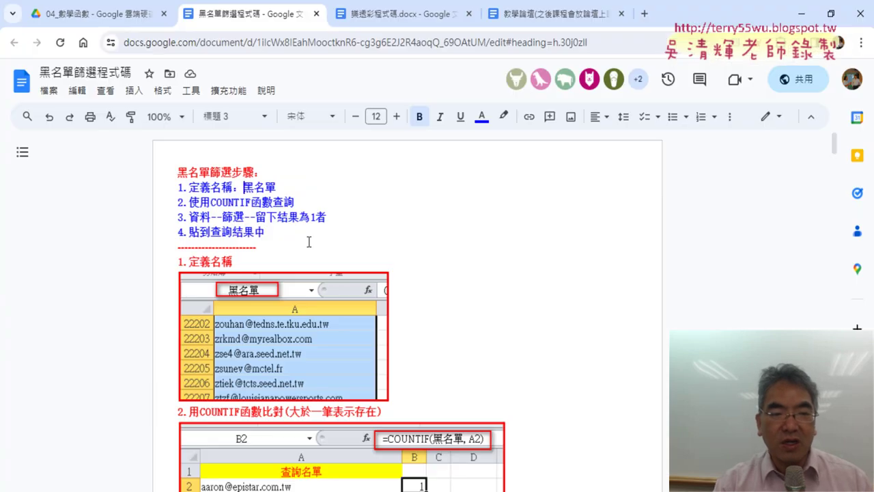
scroll(452, 253, "down", 5)
scroll(454, 257, "down", 3)
scroll(455, 256, "down", 1)
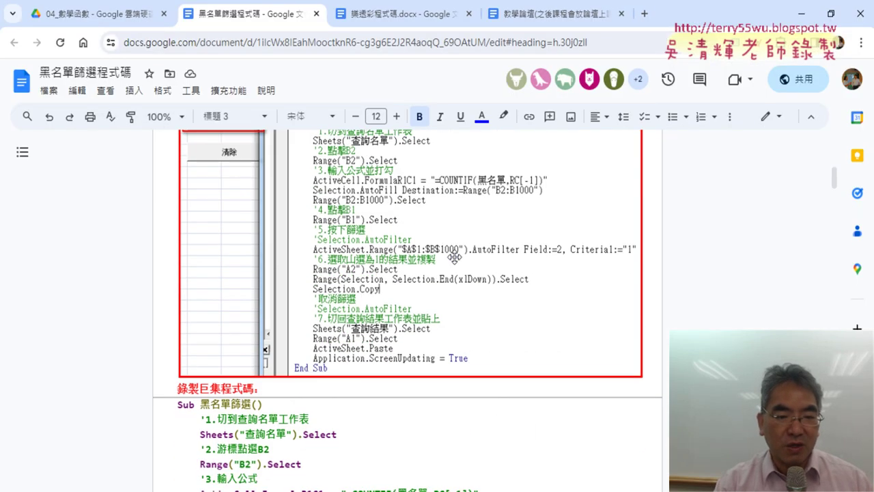
scroll(455, 257, "down", 2)
scroll(455, 256, "down", 1)
scroll(456, 257, "down", 1)
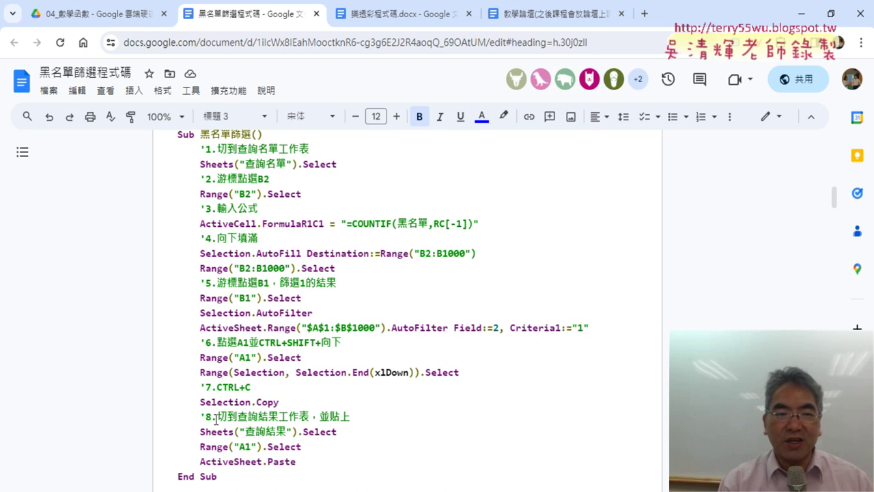
scroll(216, 419, "up", 1)
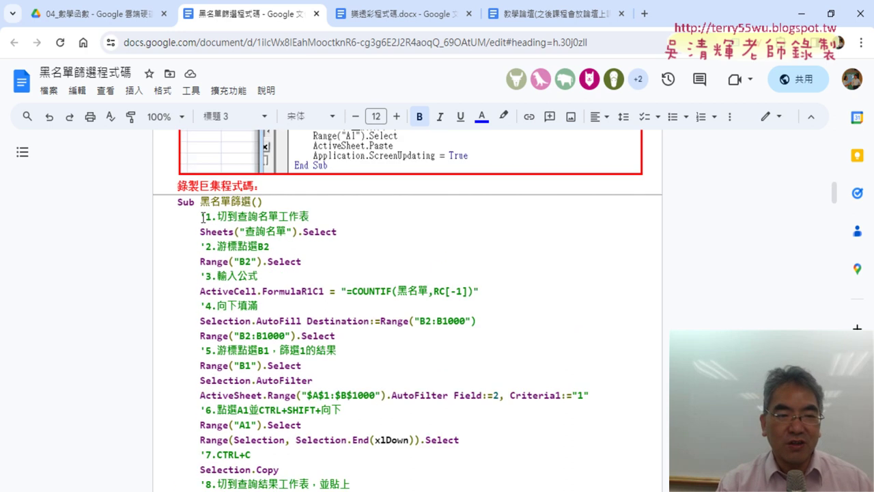
left_click_drag(200, 202, 252, 202)
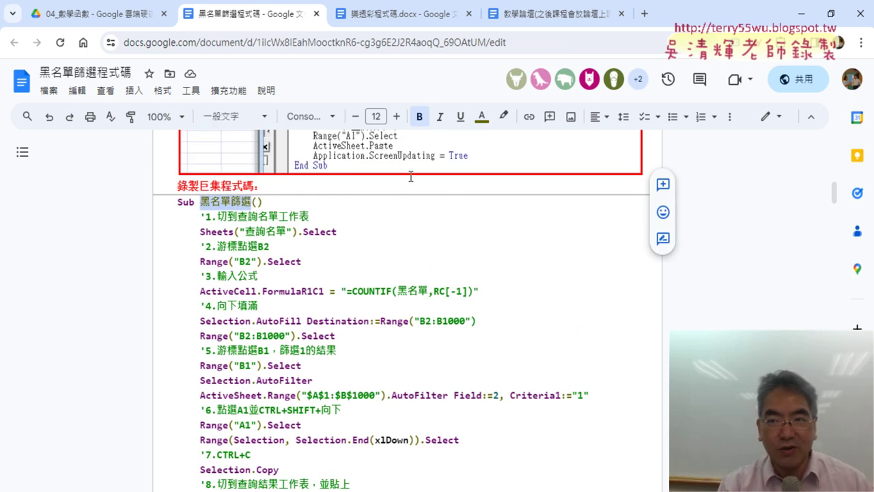
key("alt+Tab")
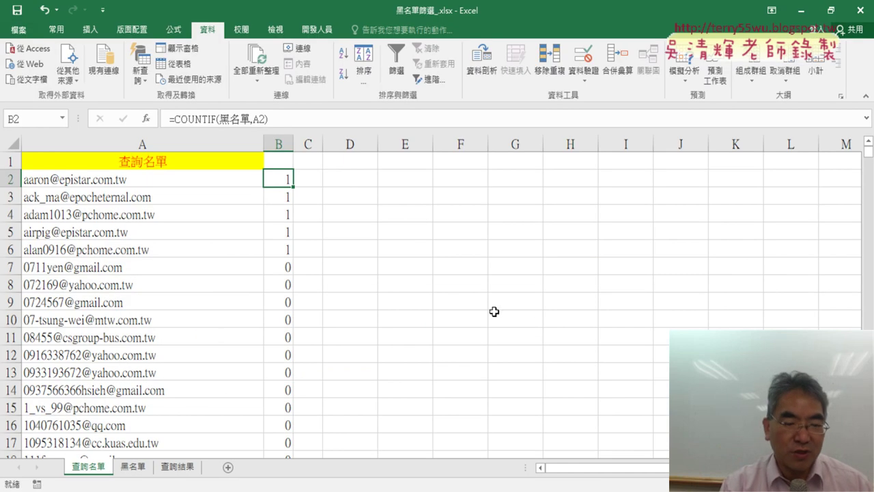
- Deselect the formula cell and settle on the 查詢結果 sheet
left_click(411, 233)
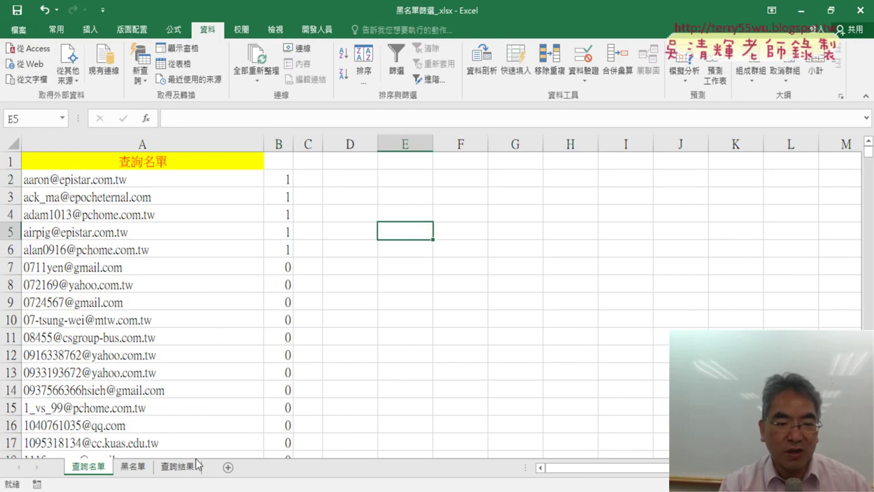
left_click(187, 470)
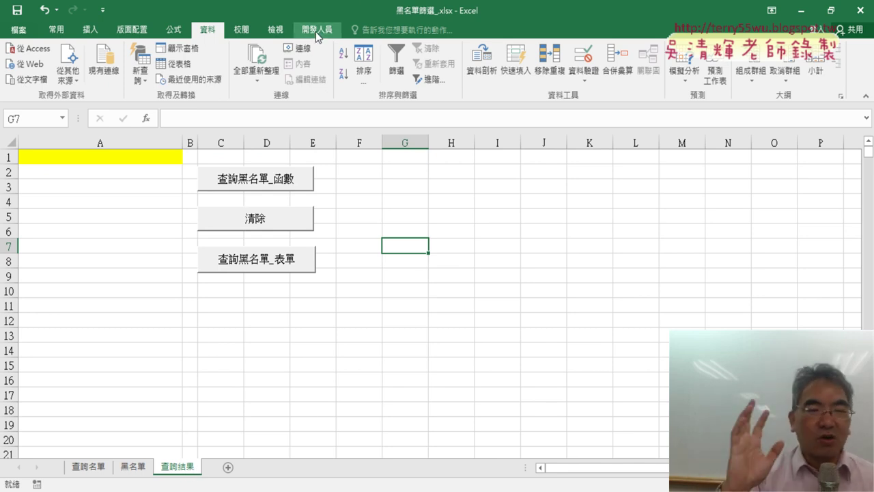
left_click(89, 466)
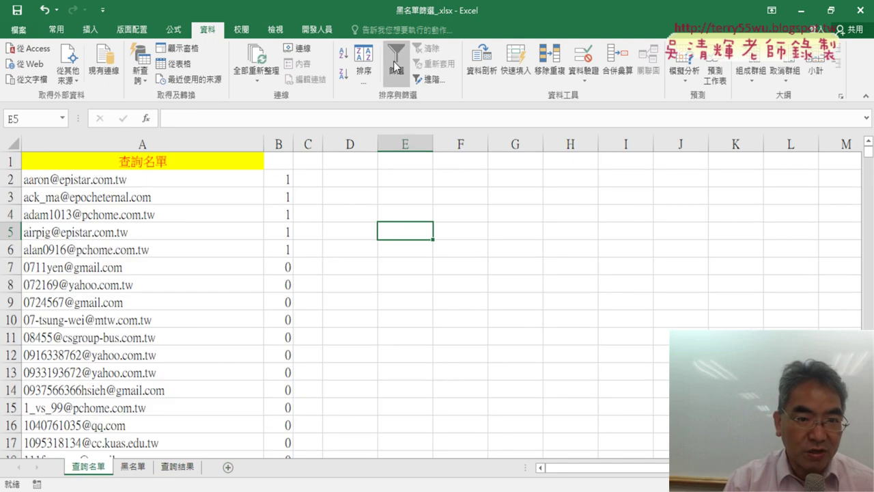
left_click(179, 466)
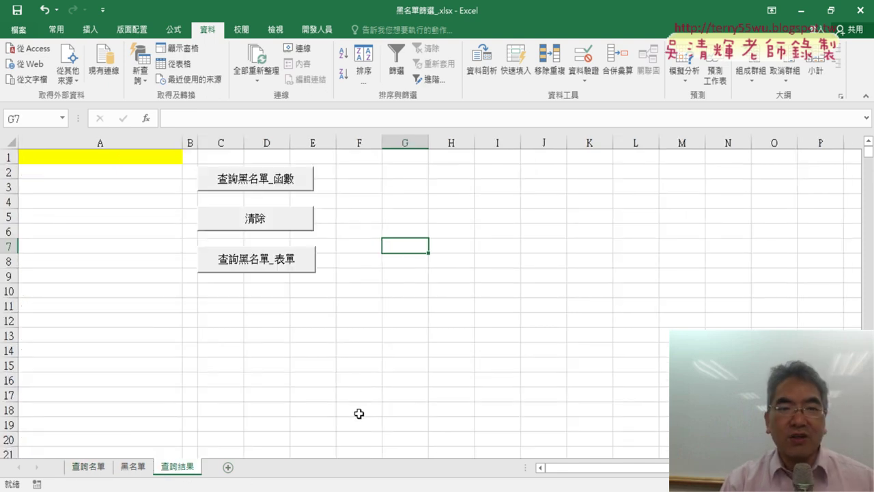
- Start recording a new macro, pasting 黑名單篩選 as its name
left_click(304, 31)
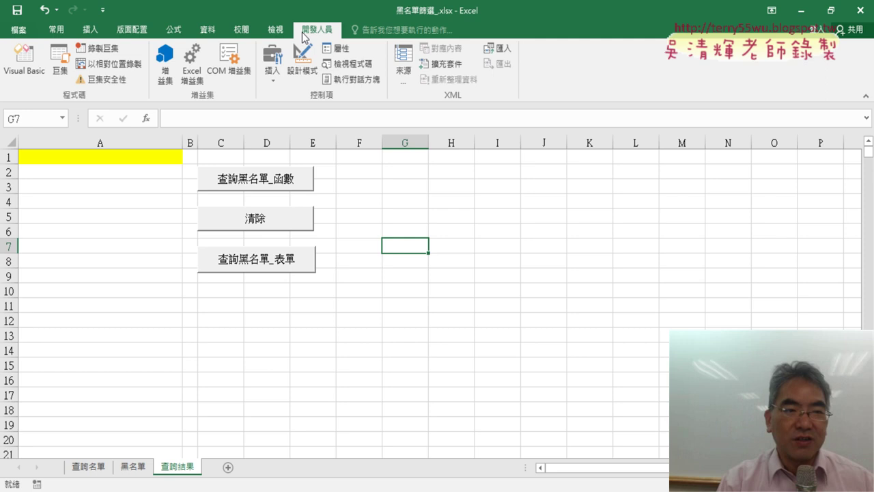
left_click(100, 52)
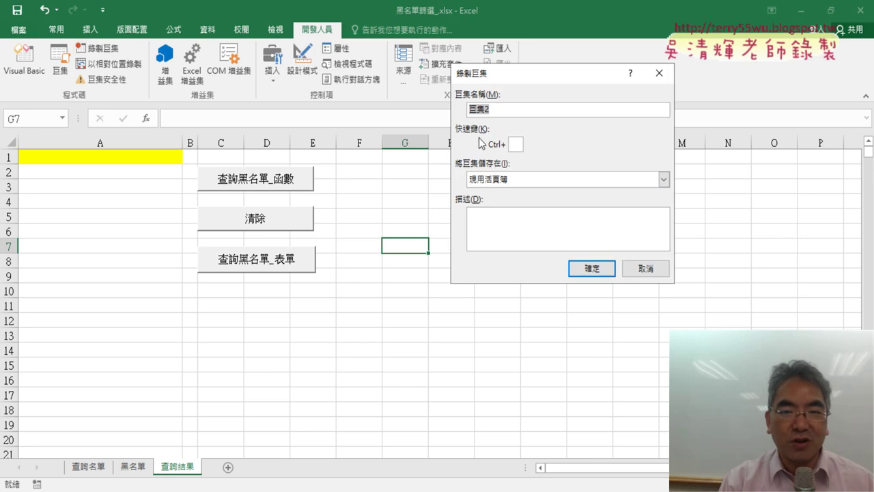
right_click(501, 111)
left_click(531, 156)
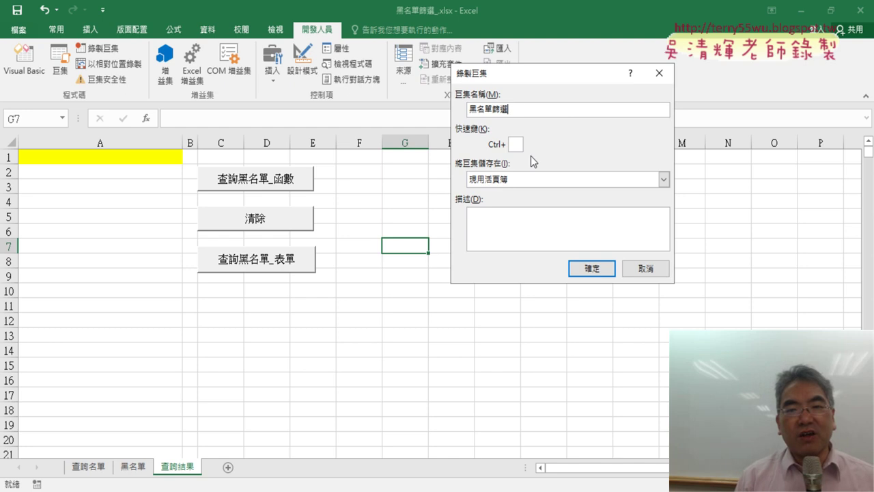
left_click(593, 267)
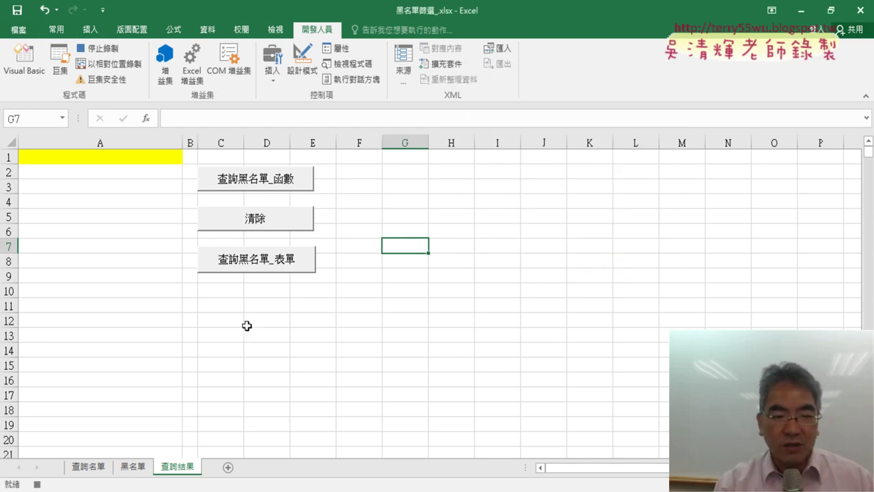
- On 查詢名單, re-enter the B2 COUNTIF formula, fill it down column B, and select B1
left_click(81, 470)
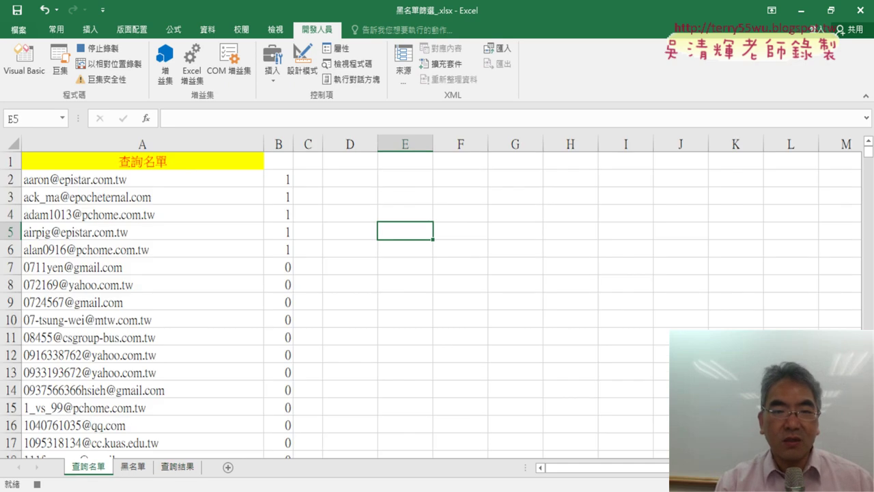
left_click(277, 179)
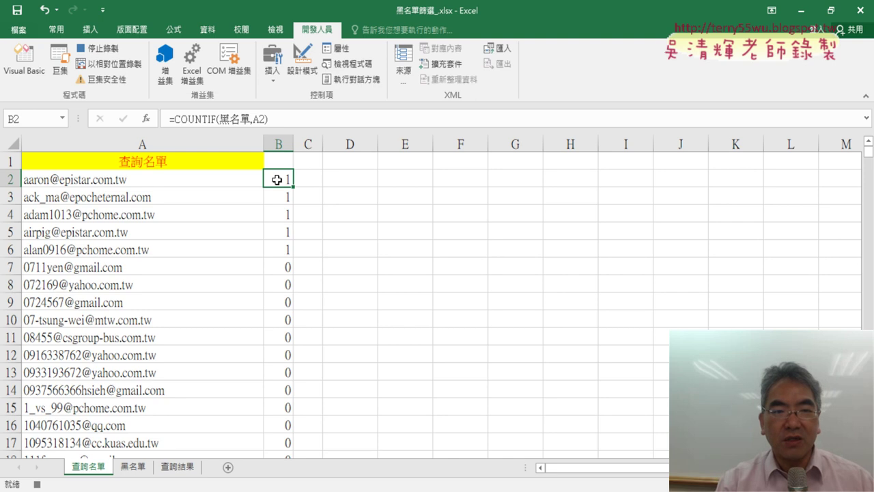
left_click(187, 119)
left_click(124, 120)
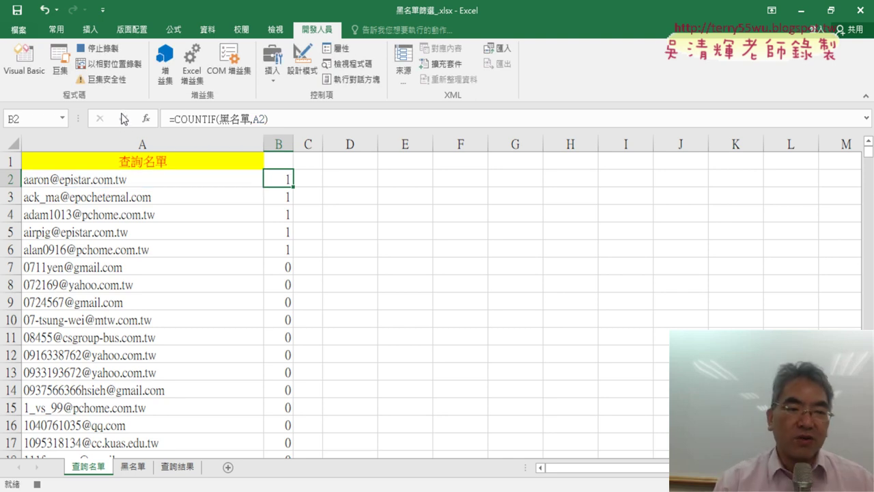
double_click(293, 186)
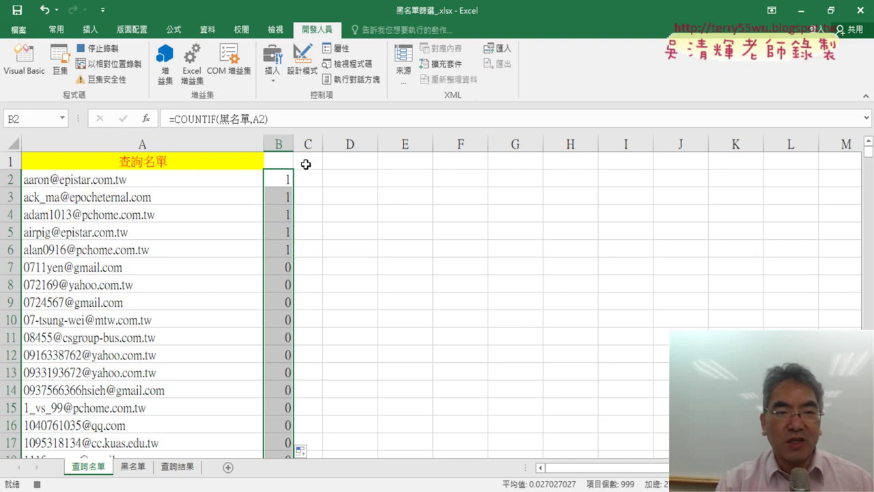
left_click(281, 160)
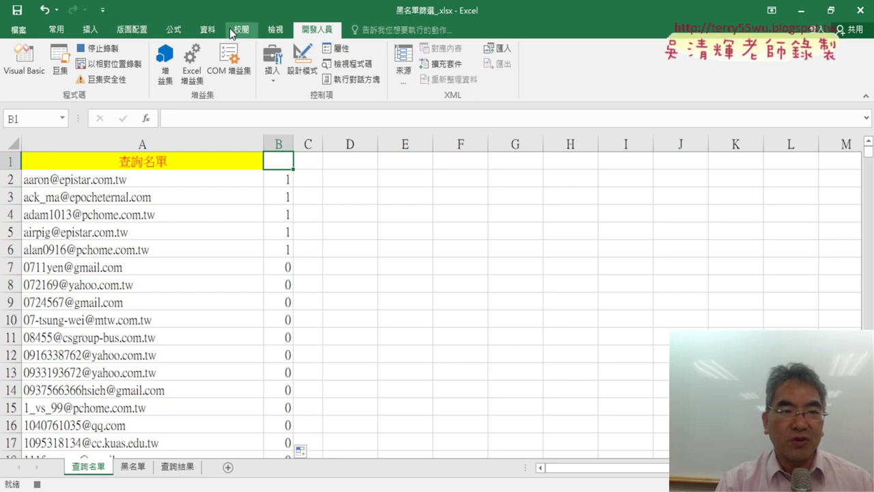
- Filter the 查詢名單 list so column B shows only rows flagged 1
left_click(208, 29)
left_click(395, 59)
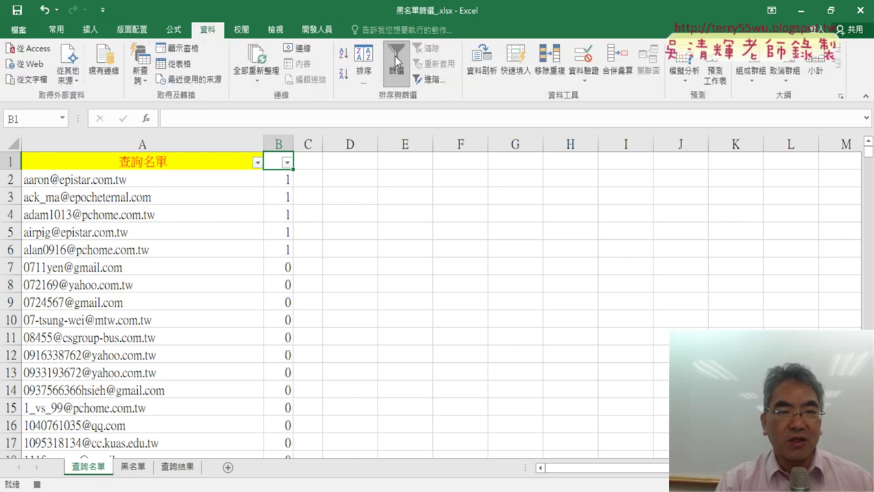
left_click(287, 162)
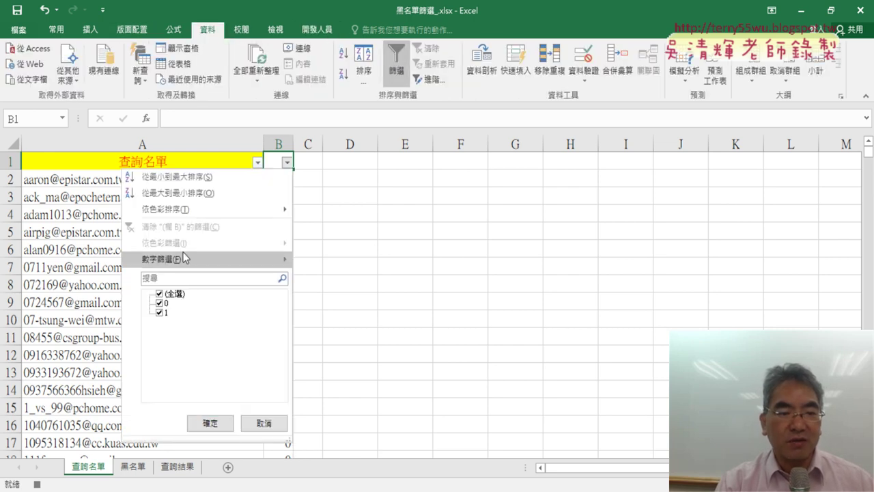
left_click(160, 294)
left_click(159, 312)
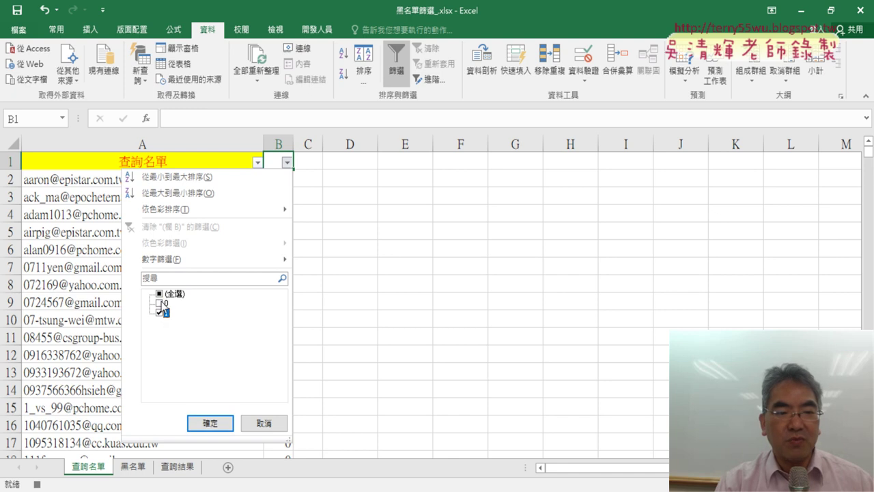
left_click(218, 418)
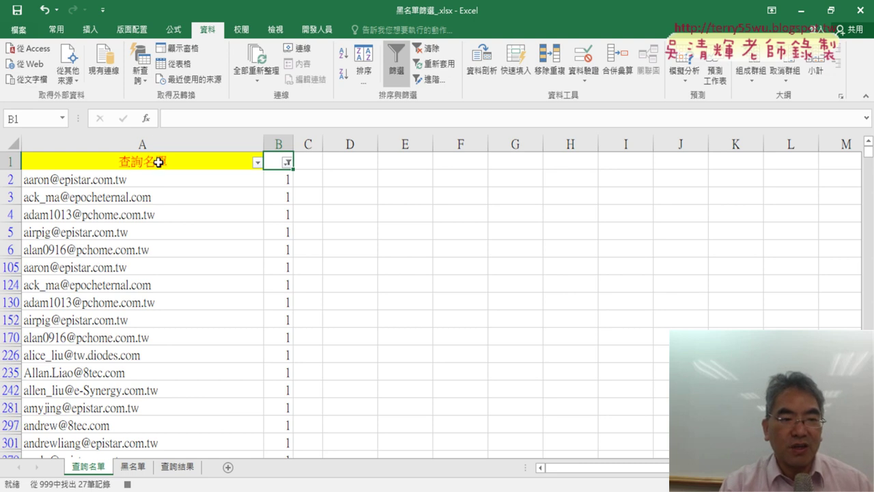
- Copy the visible emails from A1 downward and go to the 查詢結果 sheet
left_click(159, 161)
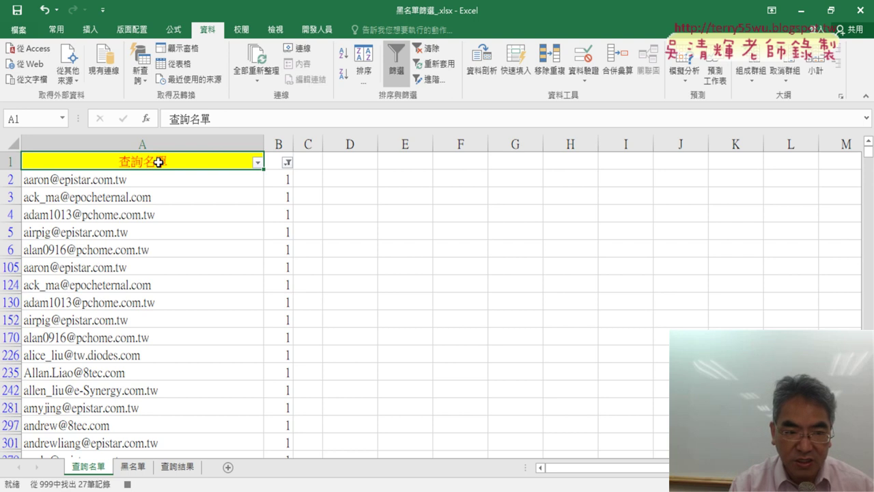
key("ctrl+shift+Down")
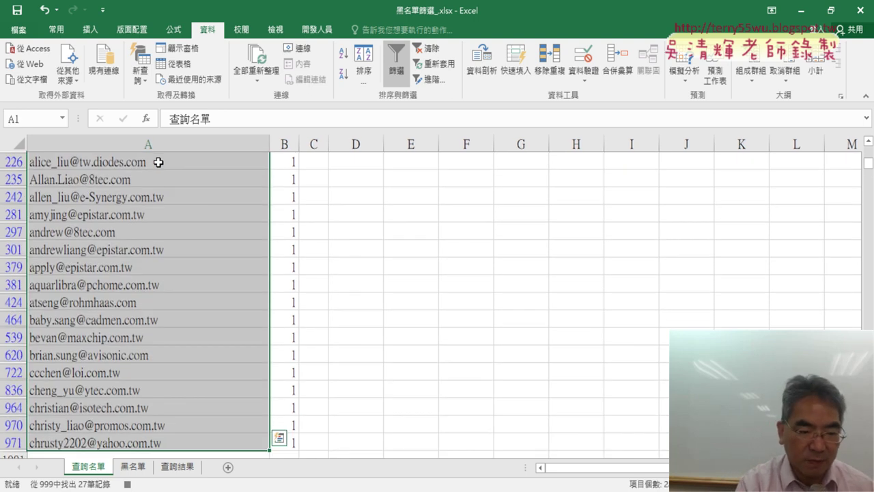
key("ctrl+c")
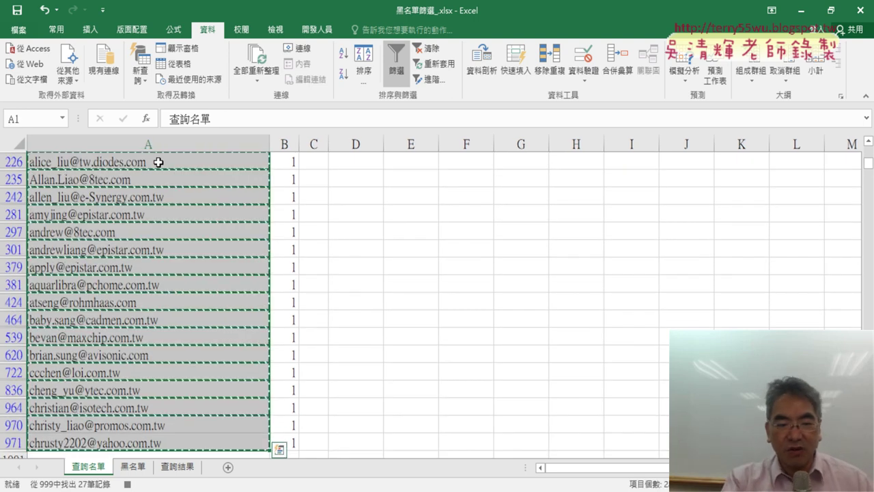
left_click(178, 467)
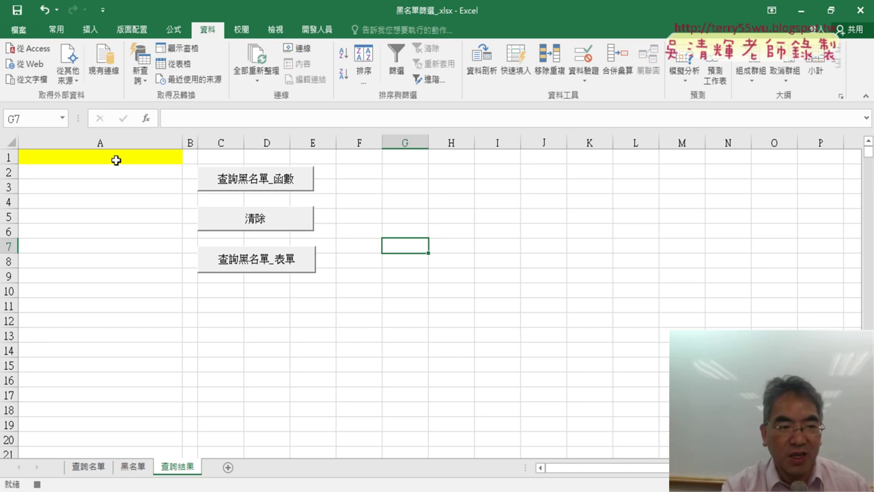
- Paste the flagged emails into 查詢結果 cell A1 and stop the macro recording
left_click(116, 160)
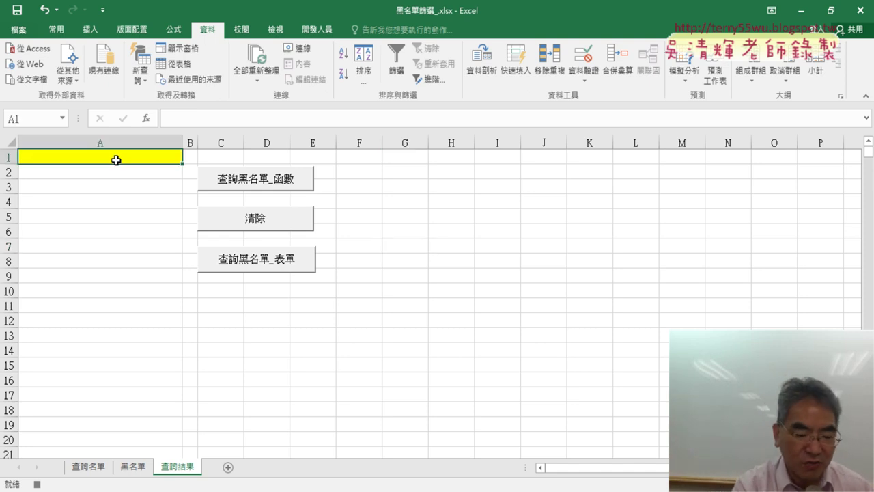
key("ctrl+v")
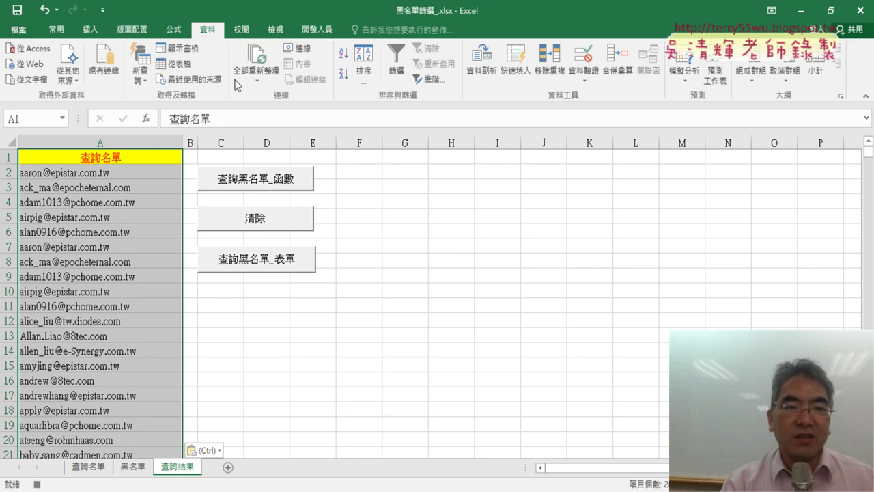
left_click(317, 29)
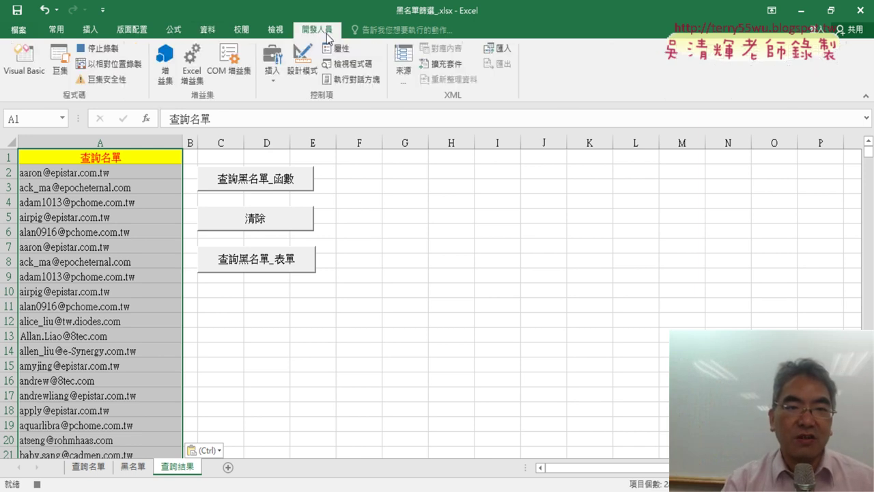
left_click(99, 55)
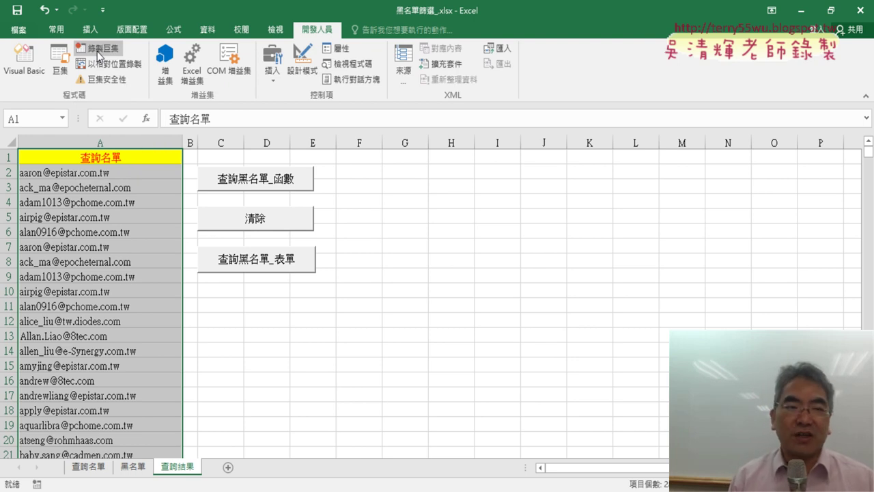
- Run the 清除 macro to empty column A, then run the 黑名單篩選 macro
left_click(59, 65)
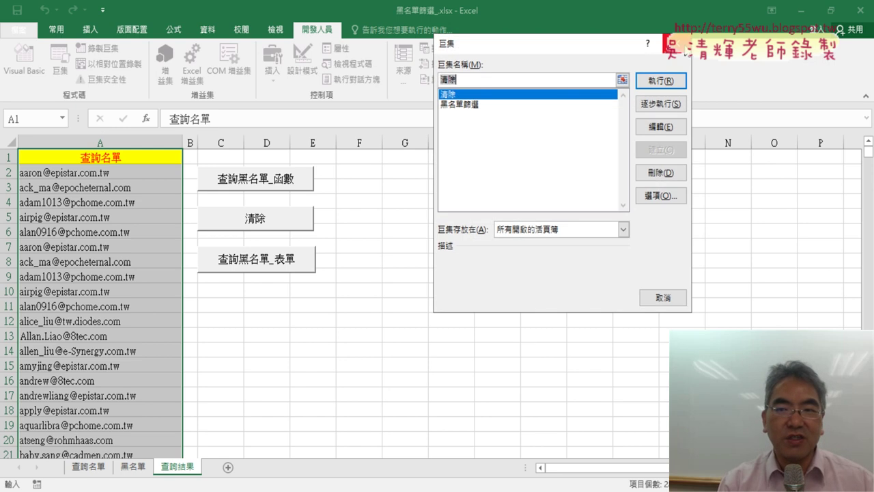
left_click(660, 81)
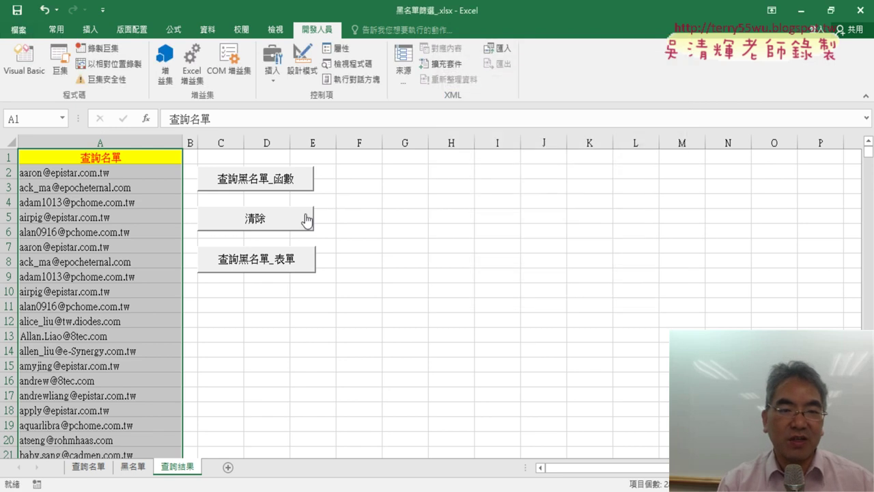
left_click(59, 65)
left_click(478, 104)
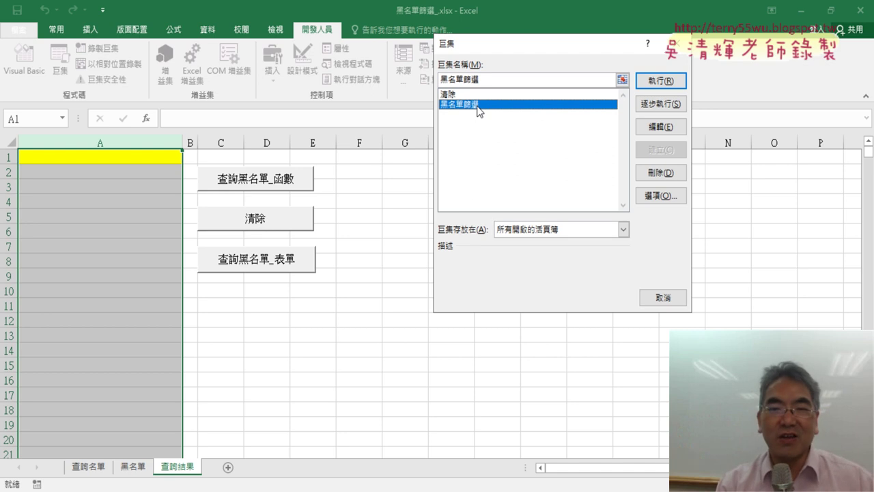
left_click(662, 80)
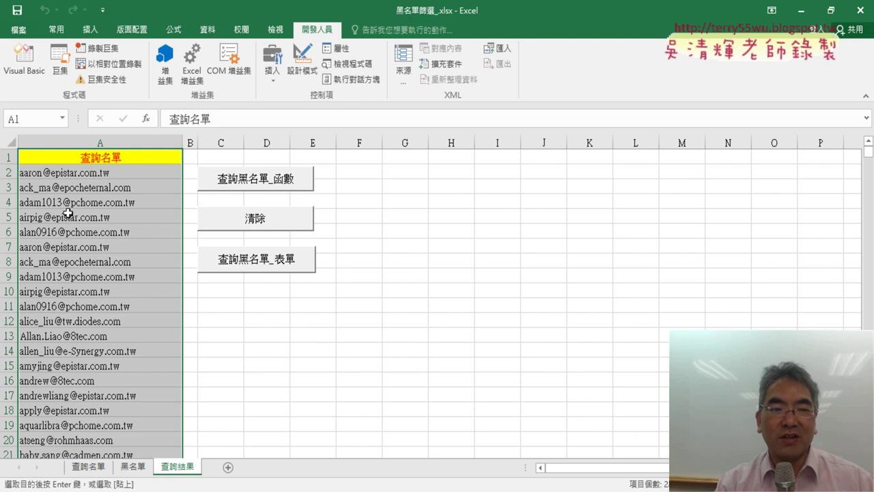
- Clear column A again and rerun 黑名單篩選 to refill the flagged emails
left_click(257, 222)
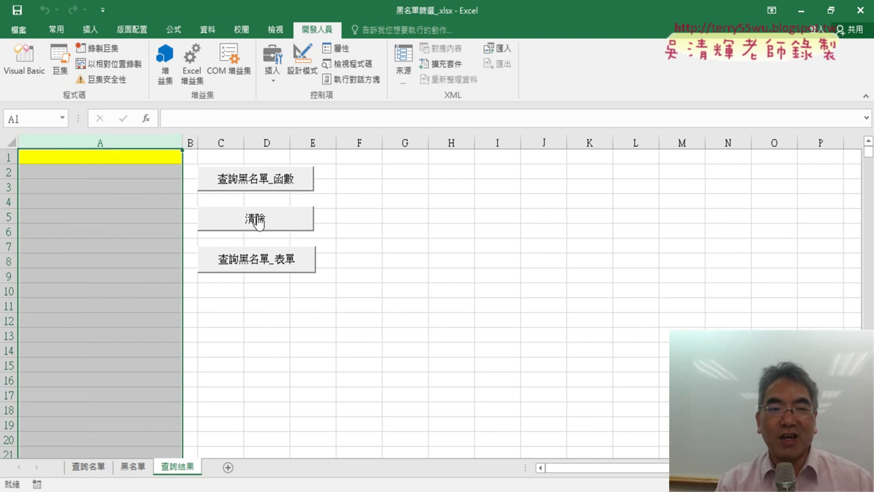
left_click(61, 65)
left_click(481, 104)
left_click(661, 81)
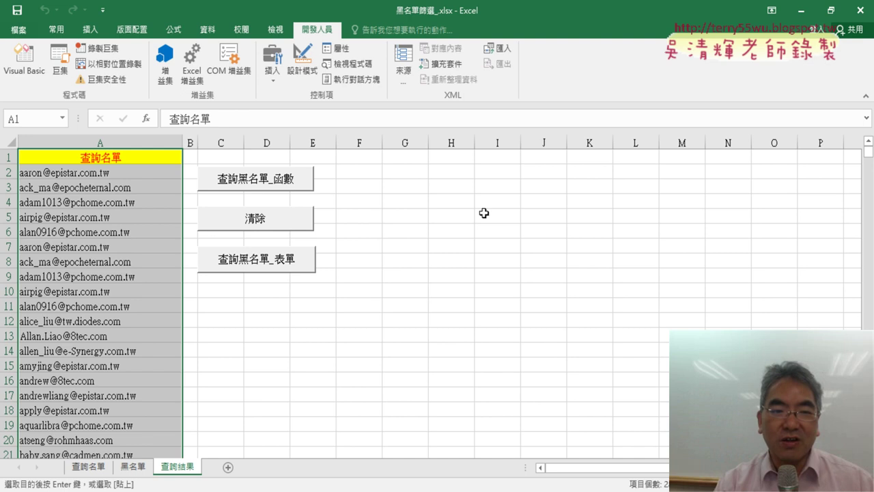
- Assign the 黑名單篩選 macro to the 查詢黑名單_函數 button
right_click(256, 185)
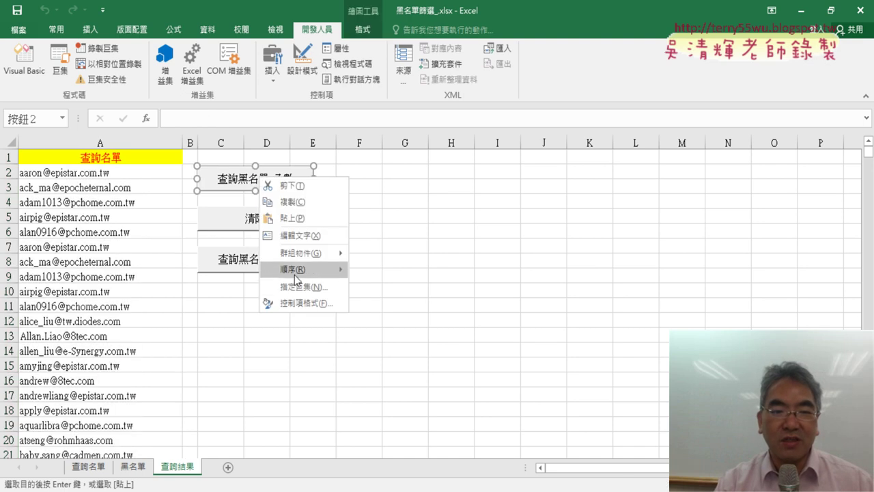
left_click(306, 286)
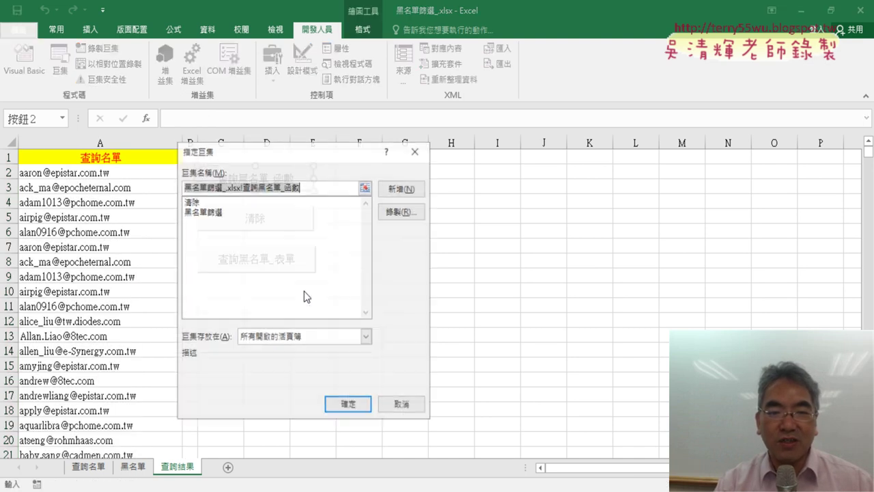
left_click(205, 211)
left_click_drag(308, 151, 539, 119)
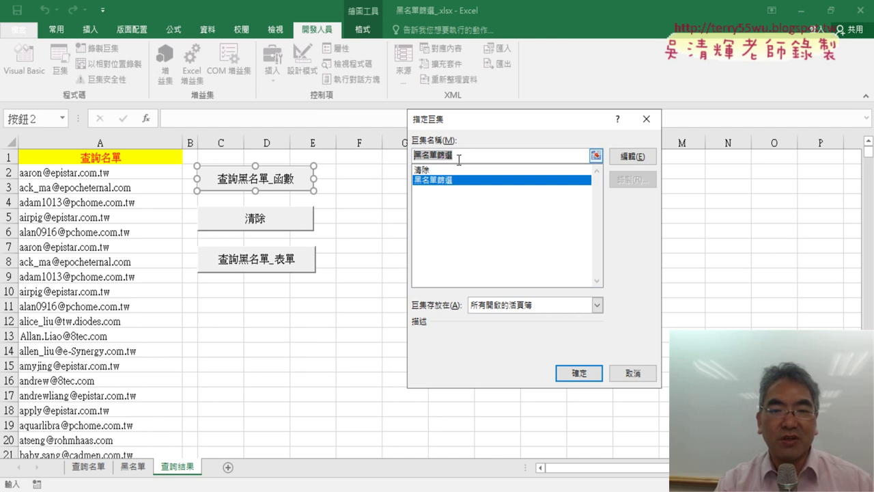
right_click(444, 158)
left_click(478, 191)
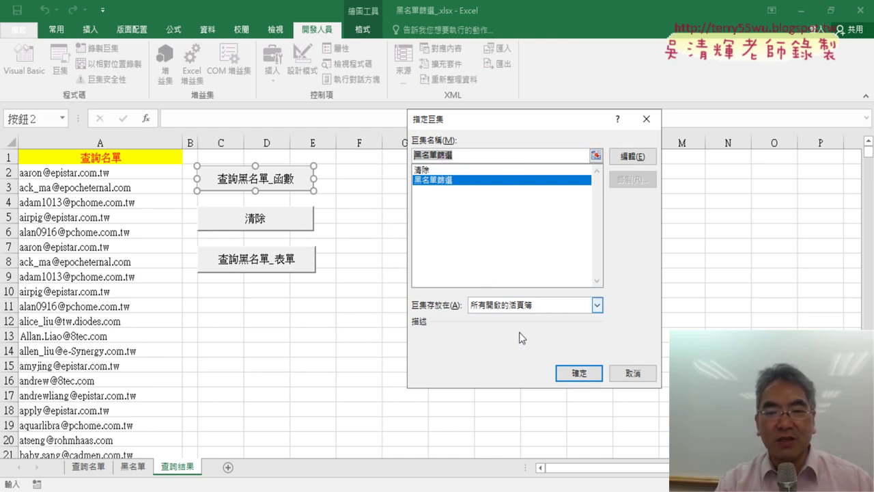
left_click(578, 373)
- Change that button's caption to 黑名單篩選
left_click(218, 174)
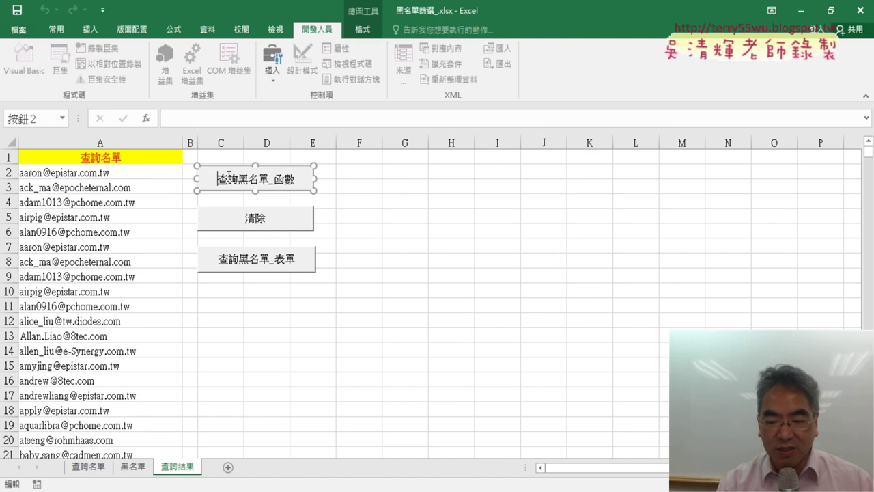
key("Delete")
key("Delete")
key("Delete")
key("Delete")
key("Delete")
key("Delete")
key("Delete")
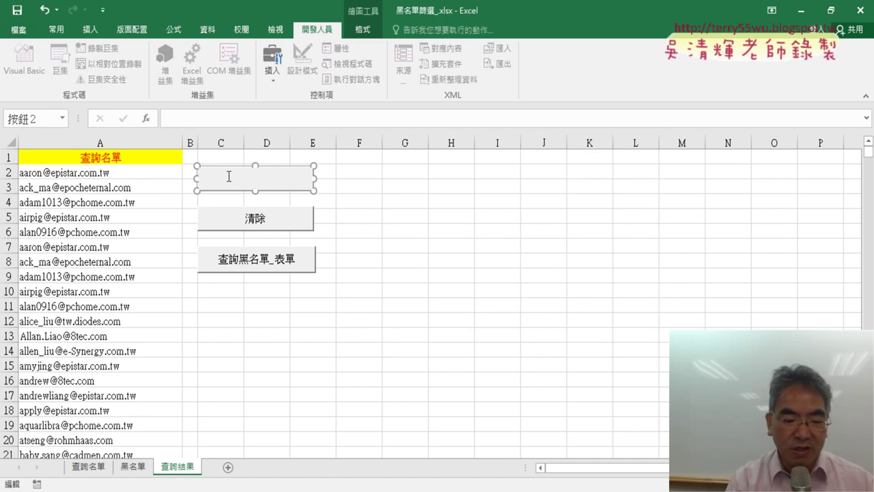
type("黑名單篩選")
left_click(513, 361)
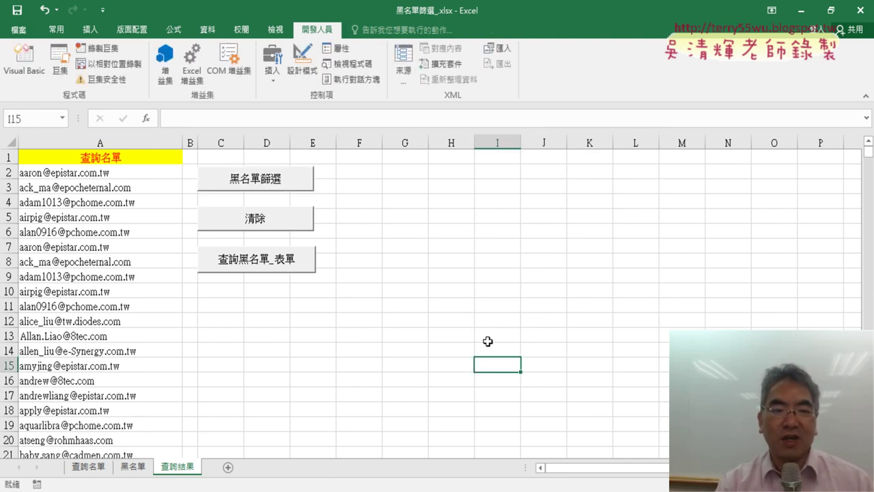
- Test the 黑名單篩選 button, clear column A with 清除, and switch to Google Docs
left_click(254, 218)
left_click(266, 184)
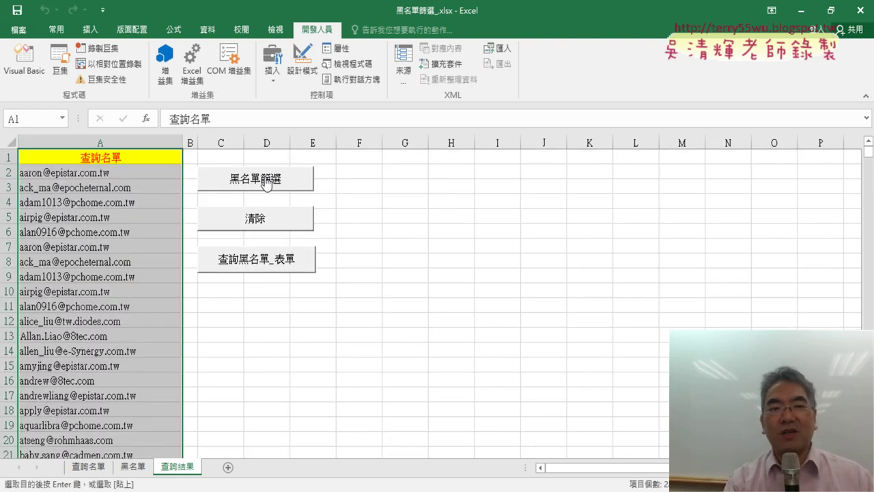
left_click(272, 225)
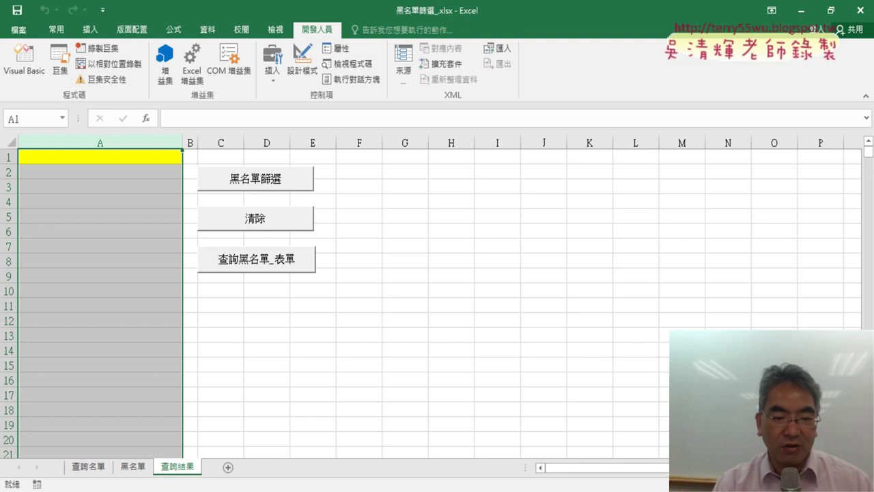
left_click(242, 451)
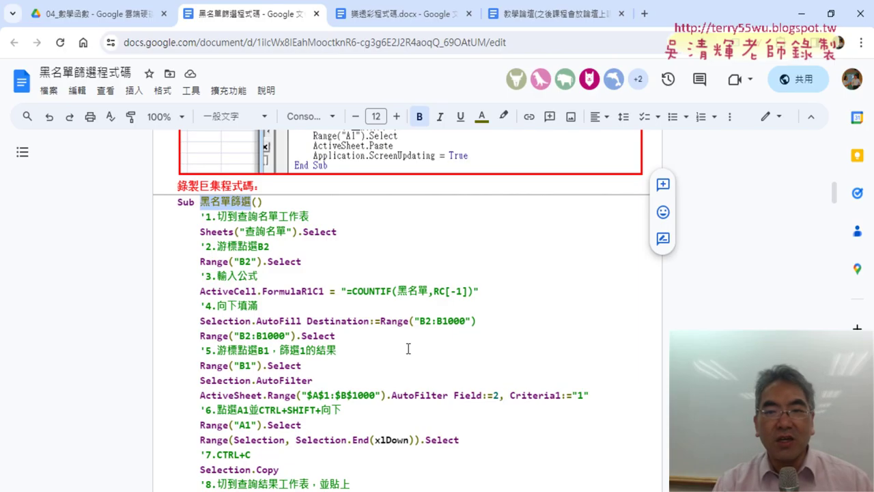